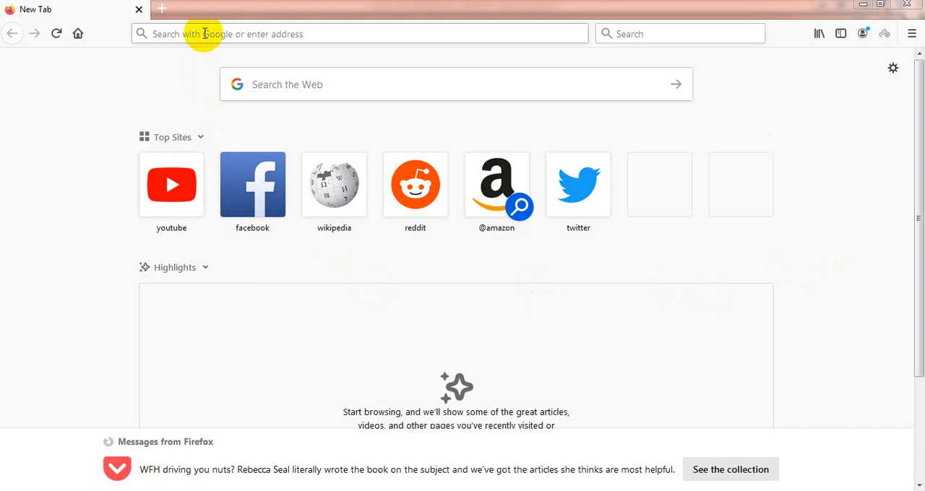
Step: Go to drive.google.com and open the Google Drive login page
click(297, 33)
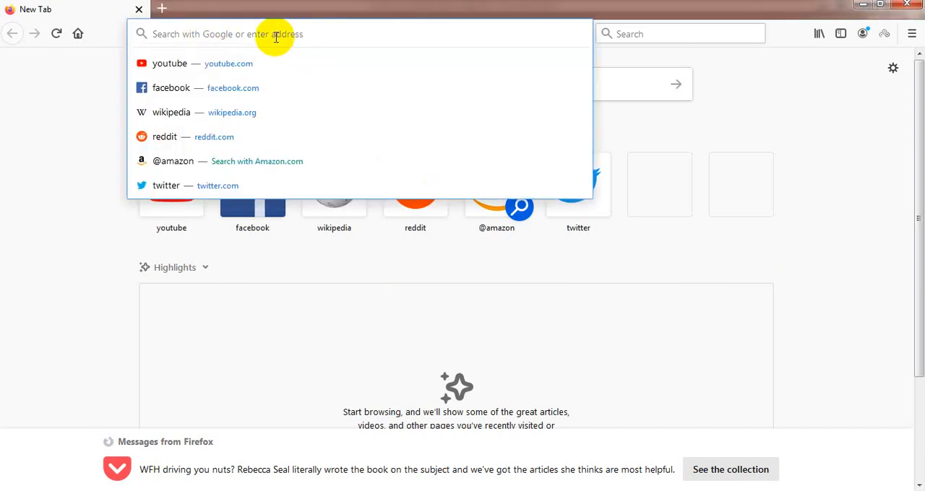
text(drive.google.com)
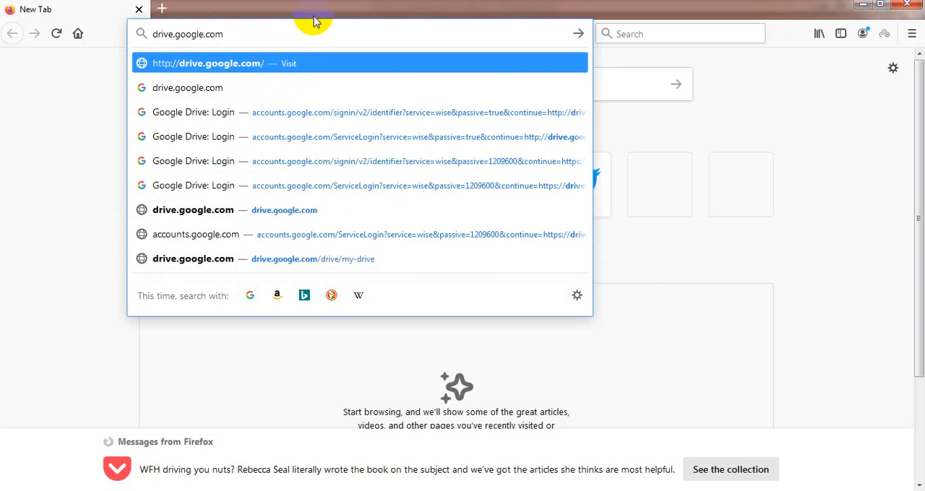
click(276, 63)
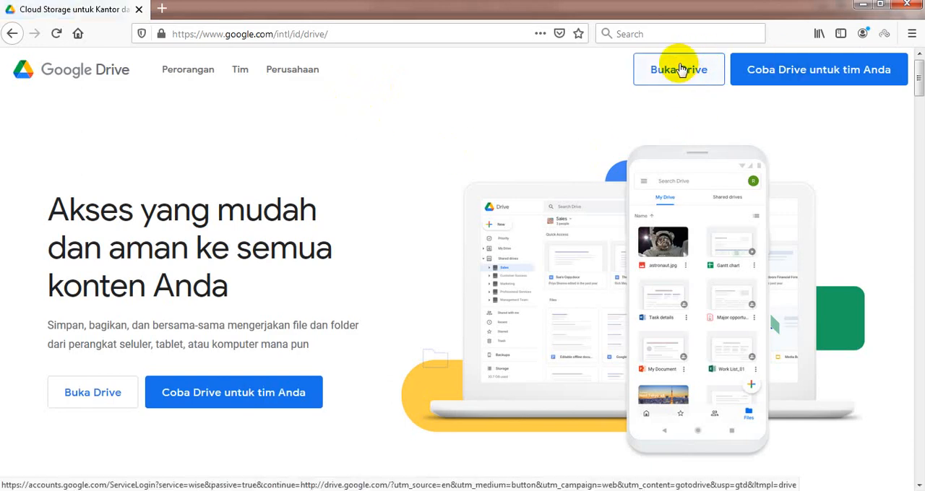
click(680, 69)
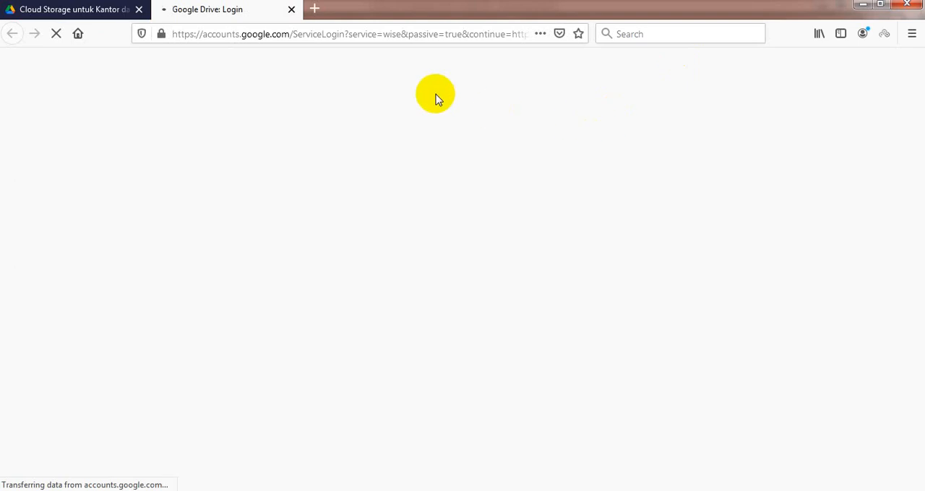
Step: Sign in to Google Drive with the account email and password, checking the entered password before submitting
click(387, 241)
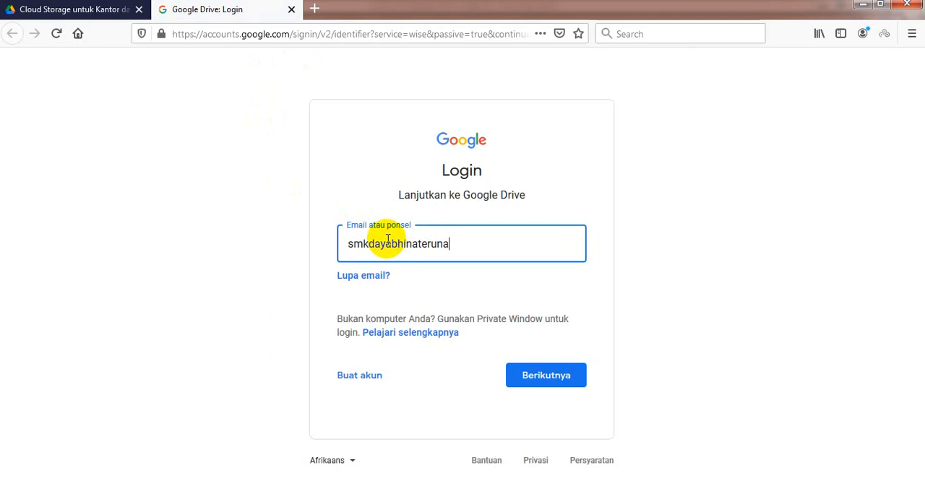
key(Return)
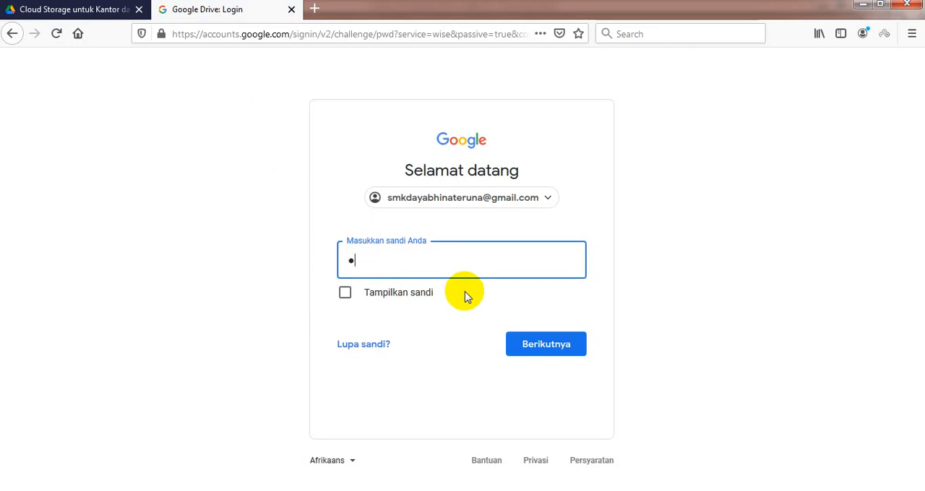
text(•)
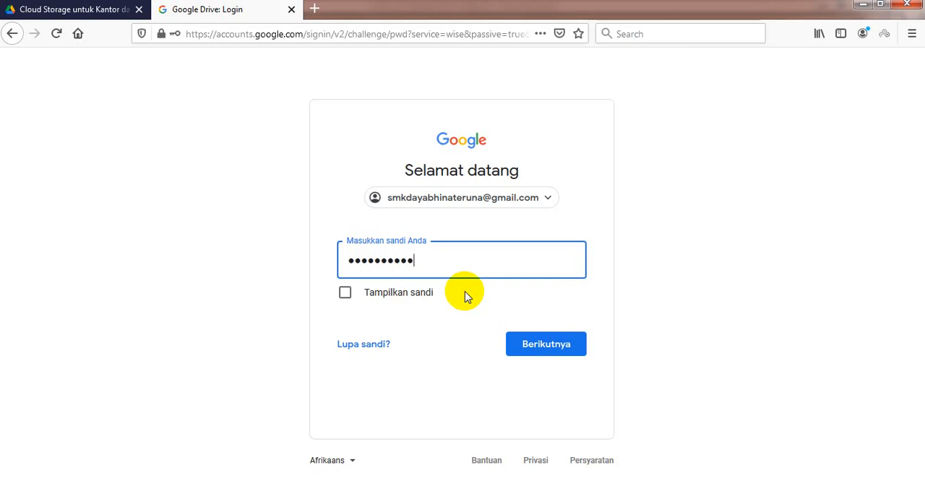
click(406, 294)
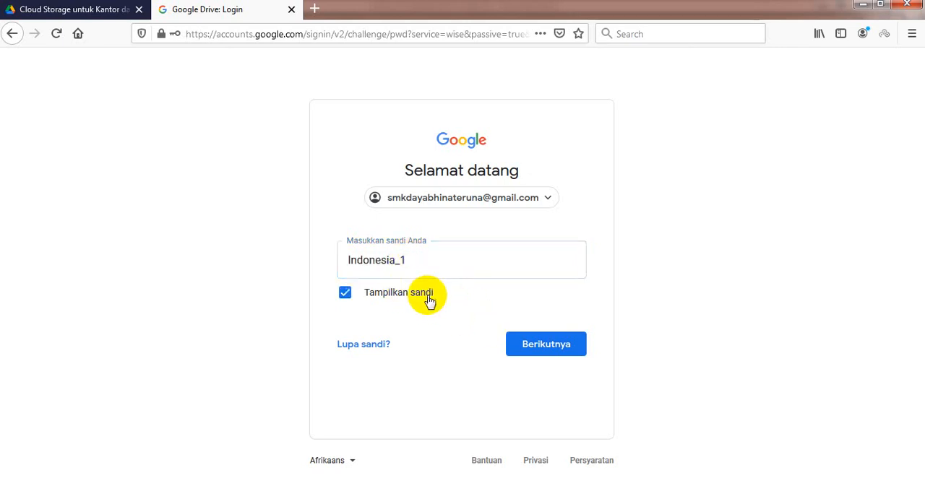
click(427, 296)
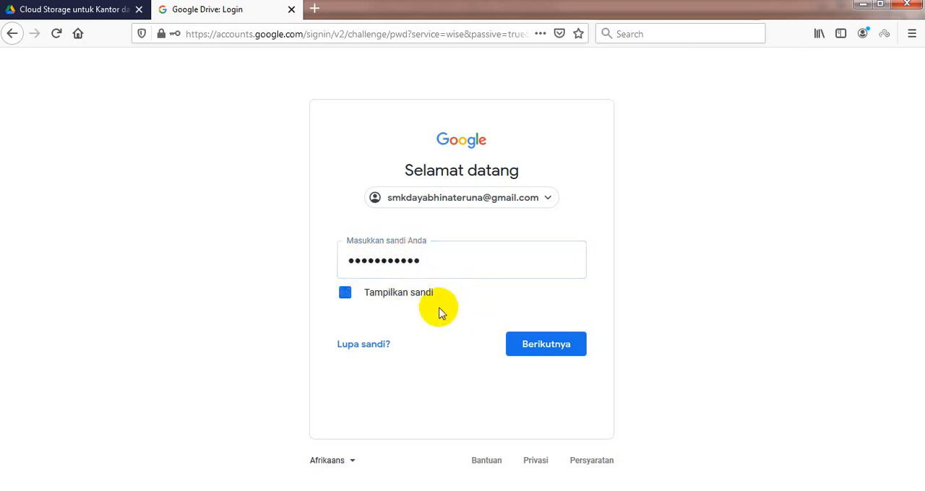
click(546, 347)
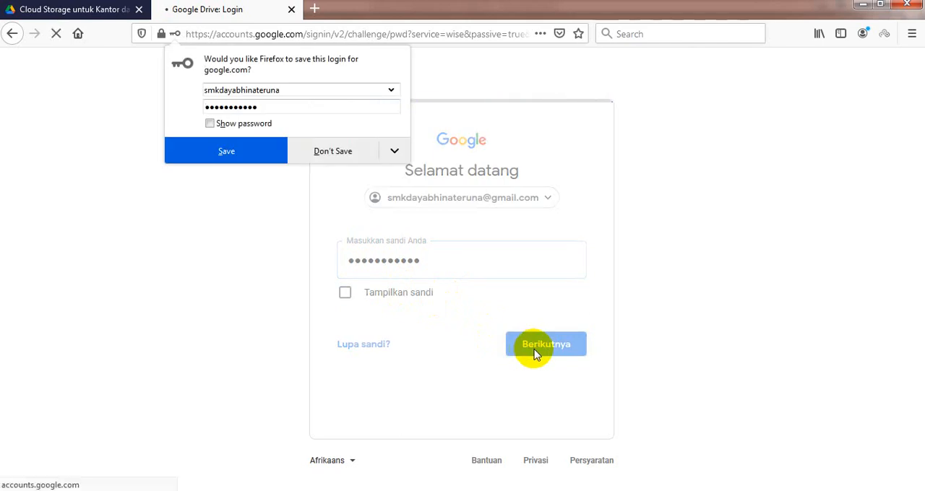
Step: Decline saving the login in the browser and confirm the account's recovery information
click(338, 149)
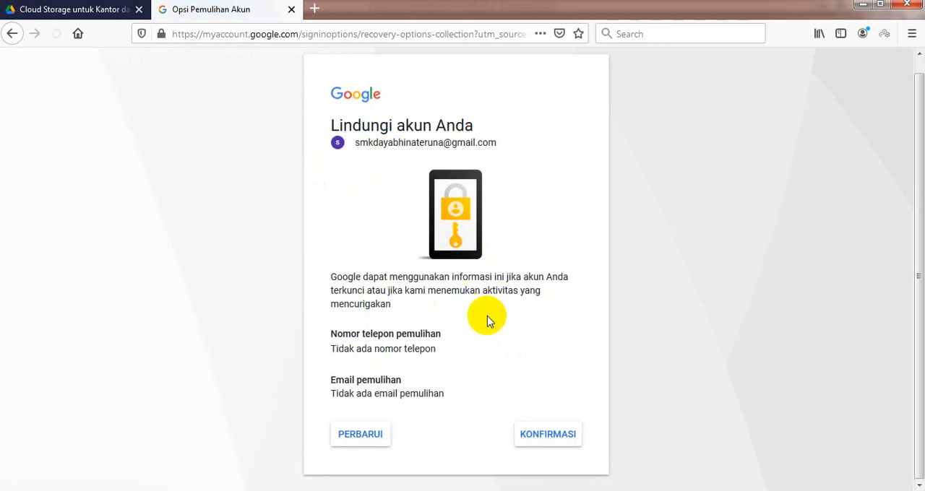
click(544, 437)
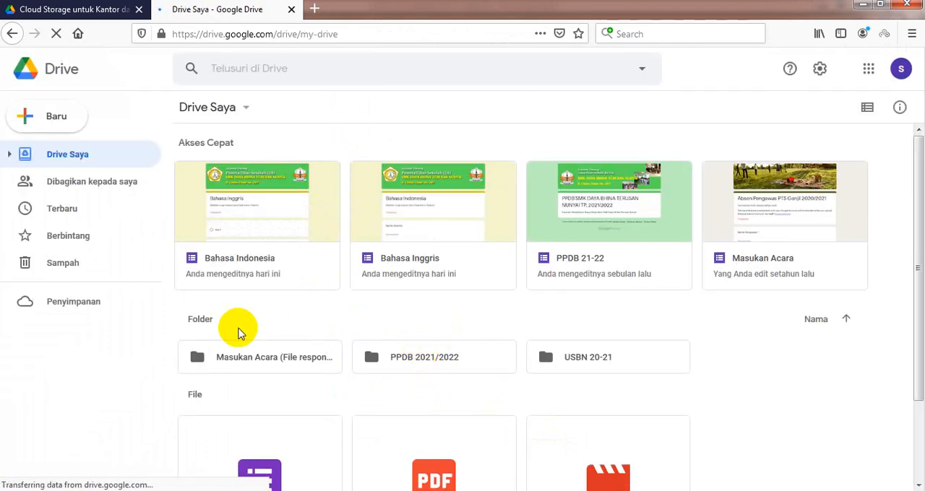
Step: Switch the Drive Saya files to list layout and open the USBN 20-21 folder
click(250, 108)
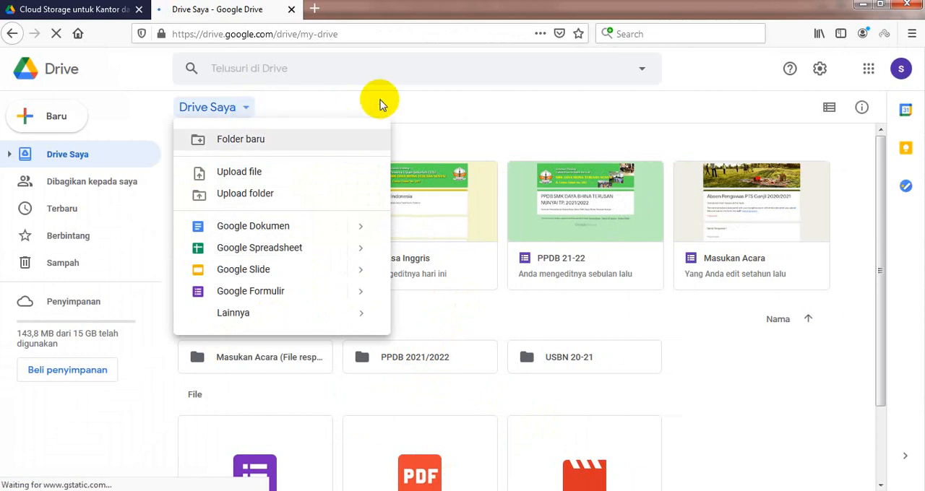
click(408, 107)
click(829, 109)
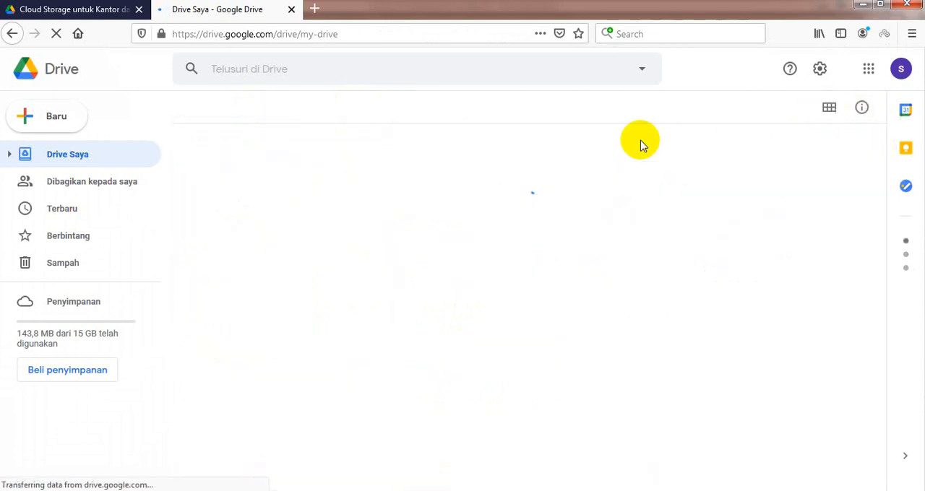
scroll(468, 274, down, 1)
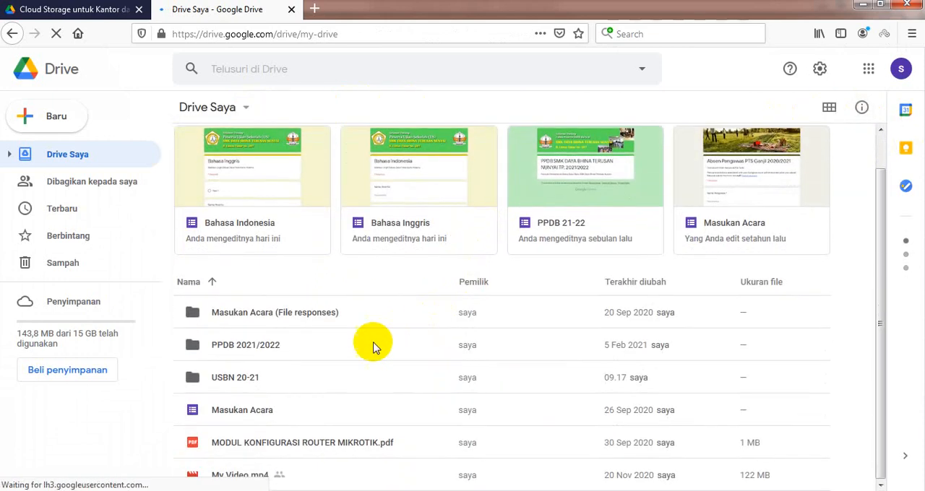
click(226, 381)
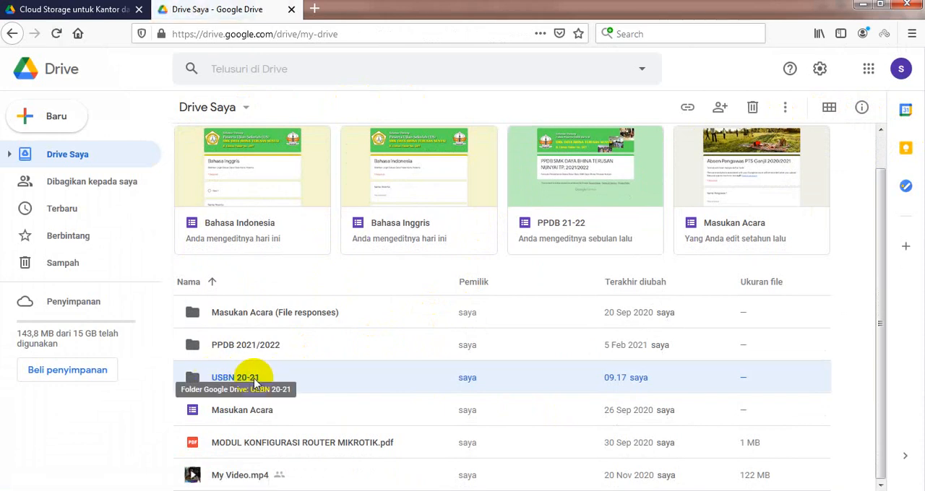
double_click(237, 380)
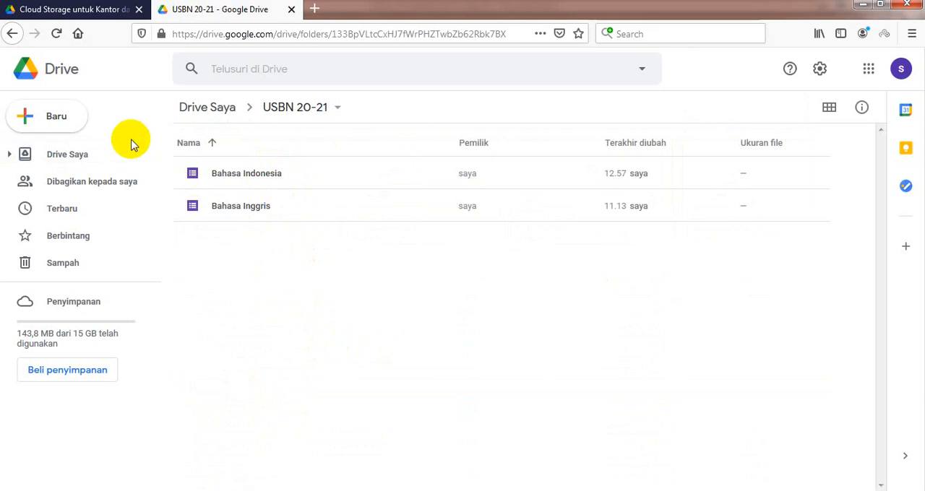
click(44, 119)
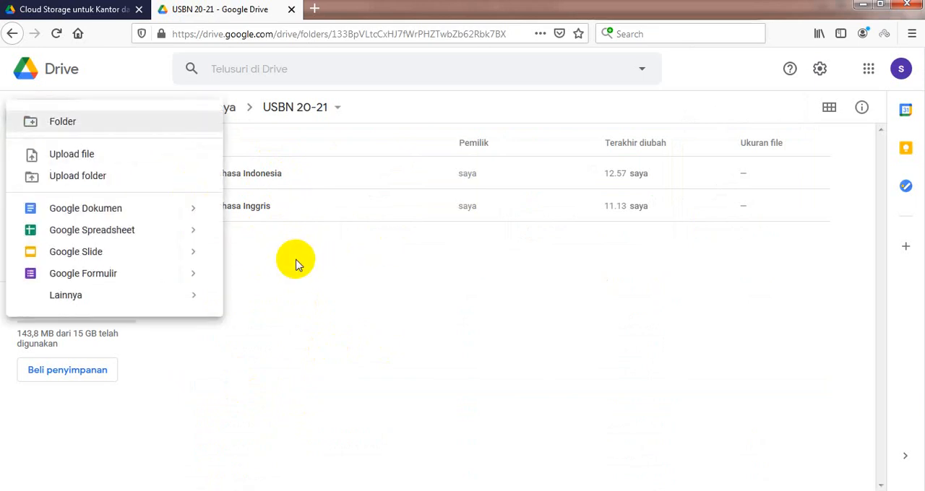
click(99, 123)
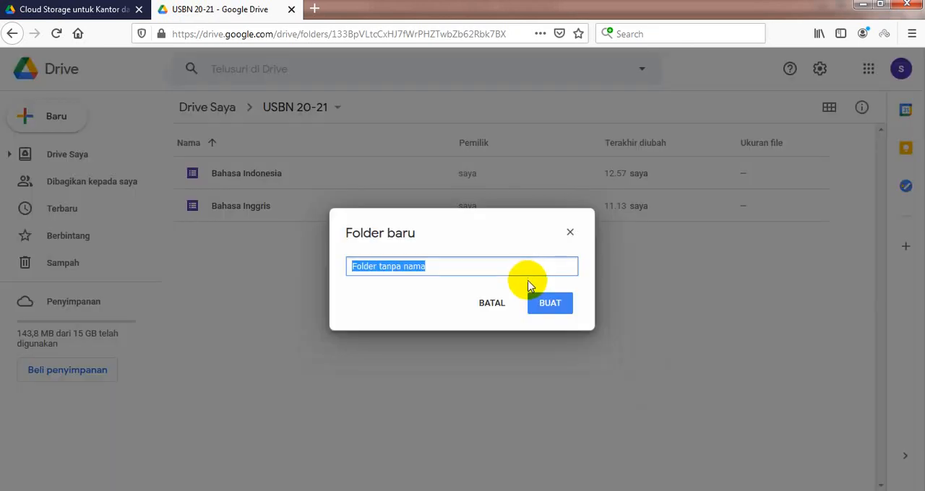
click(570, 231)
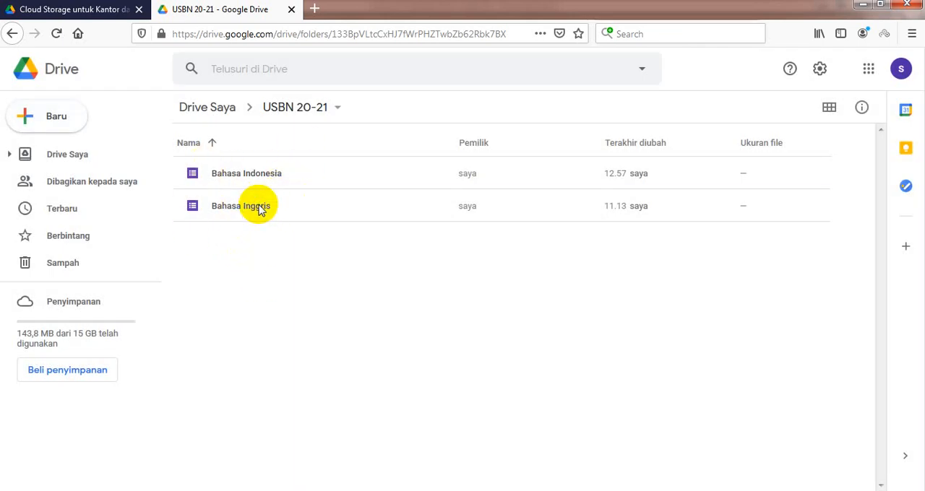
Step: Open the Bahasa Inggris form and go through its sections to the exam question in section 3
click(259, 209)
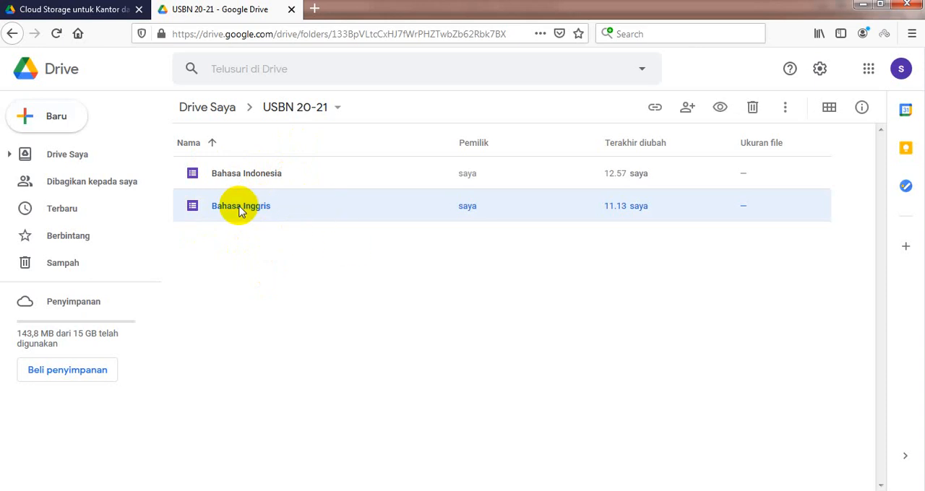
double_click(239, 209)
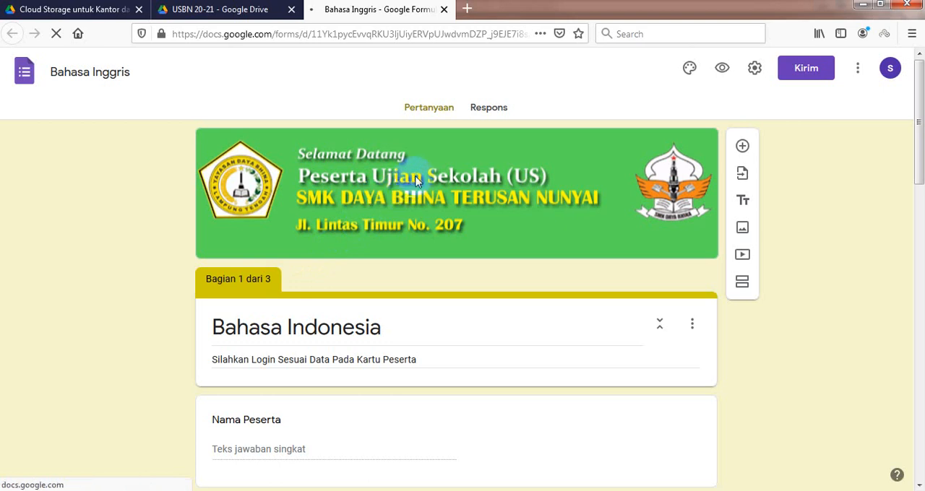
scroll(739, 173, down, 4)
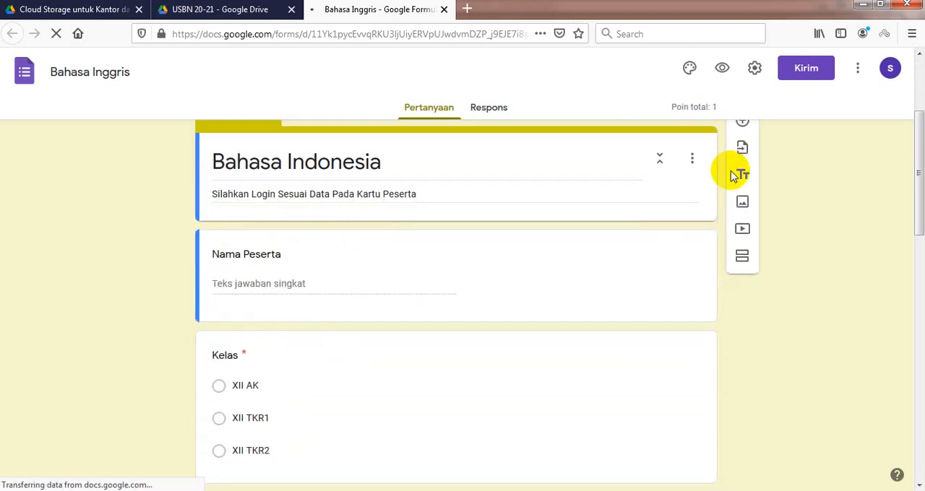
scroll(747, 209, down, 8)
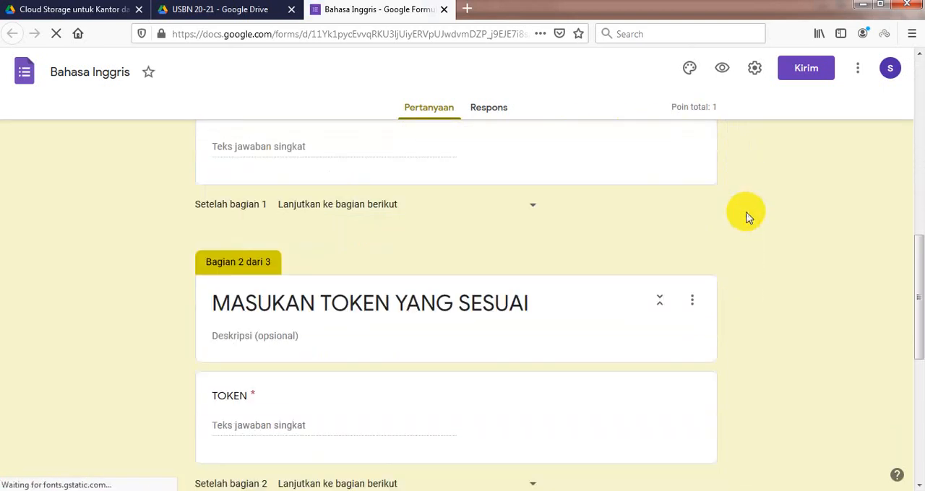
scroll(612, 203, down, 1)
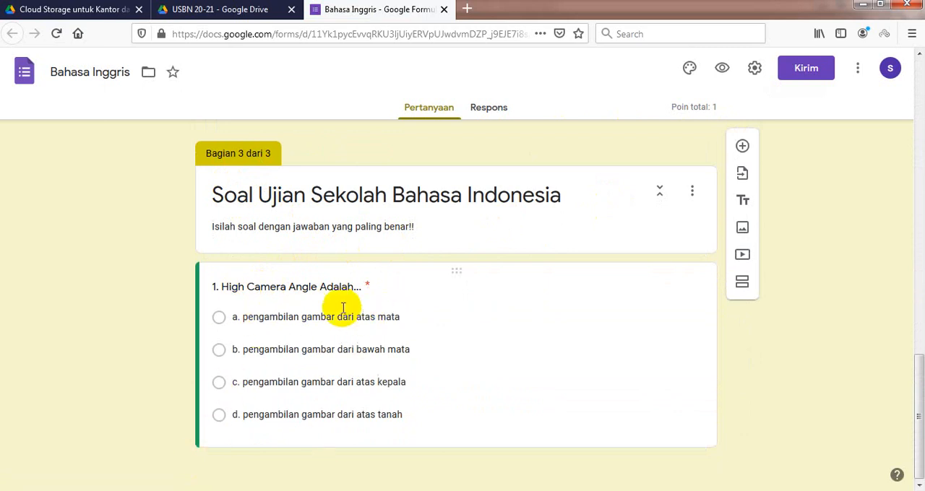
Step: Replace the section 3 question text with "1. Ciri Presentasi Video, Kecuali...", copied from question 3 of the Word document SOAL UTS SIMDIG SMT 2 2020 FIX
click(298, 289)
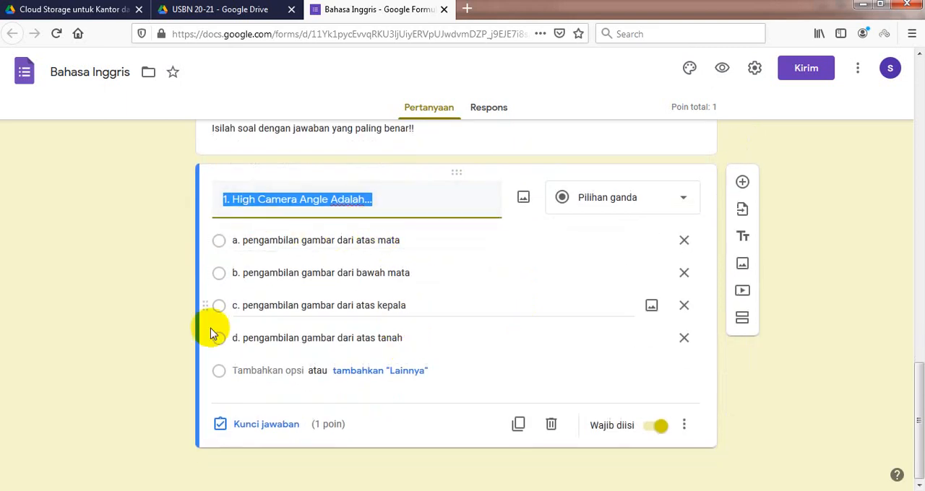
click(180, 486)
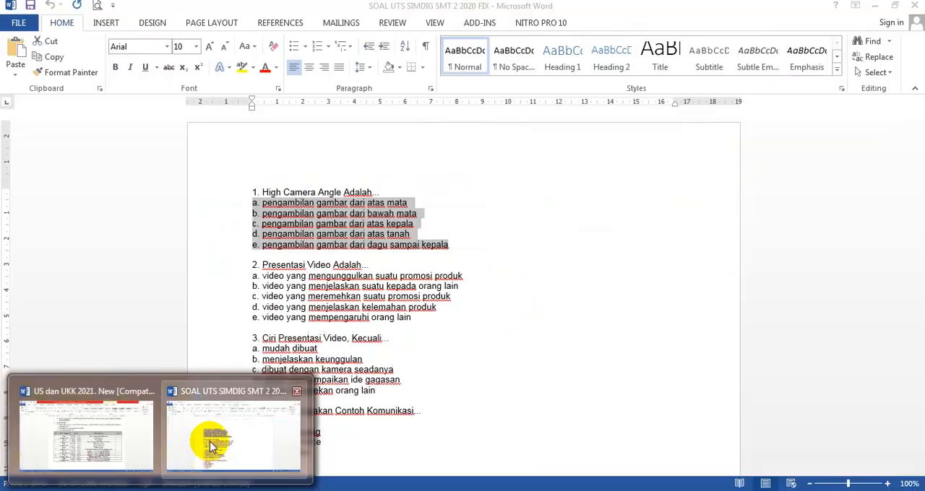
click(211, 442)
scroll(286, 261, down, 2)
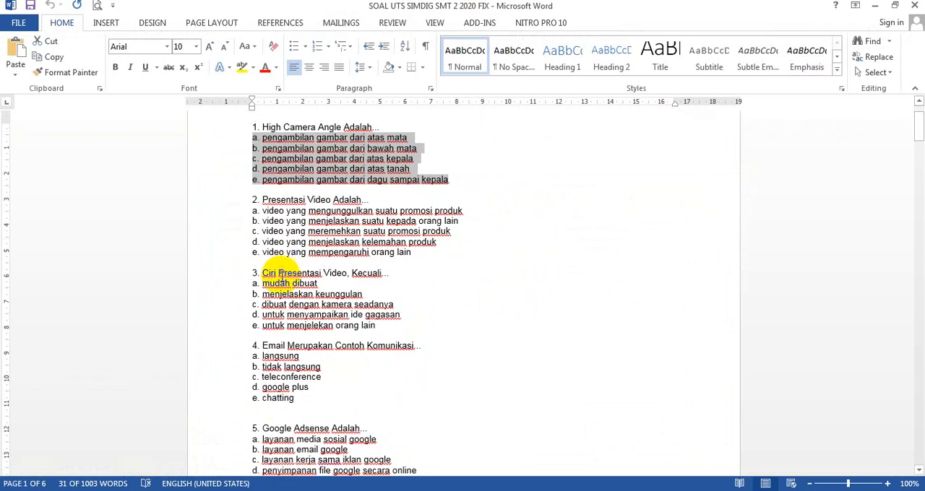
drag(254, 273, 386, 277)
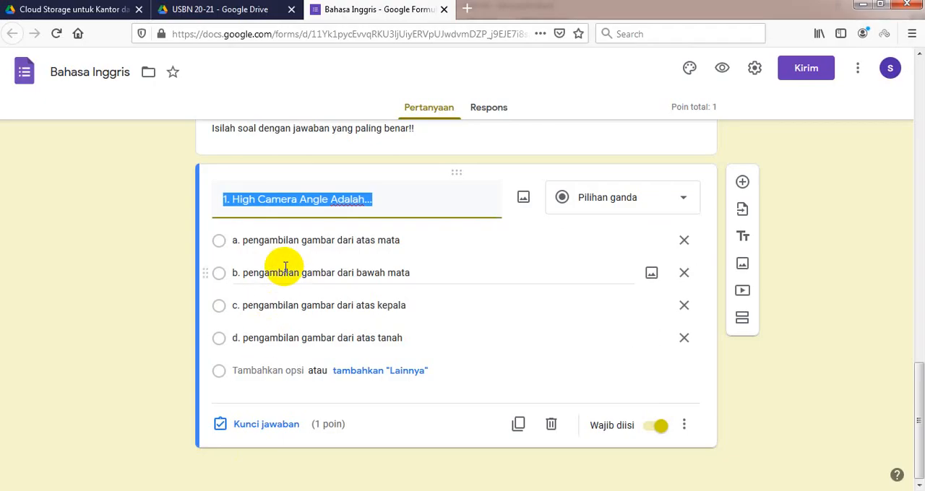
text(3. Ciri Presentasi Video, Kecuali...)
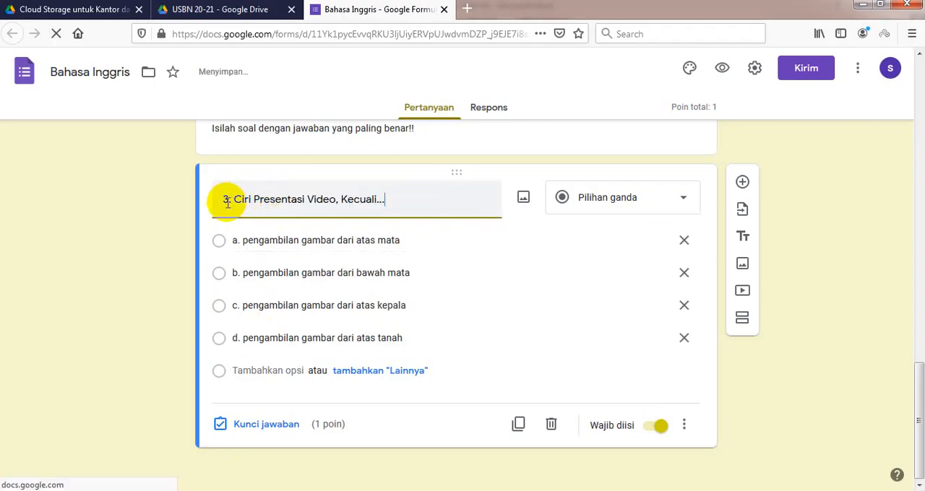
drag(228, 202, 215, 195)
text(1)
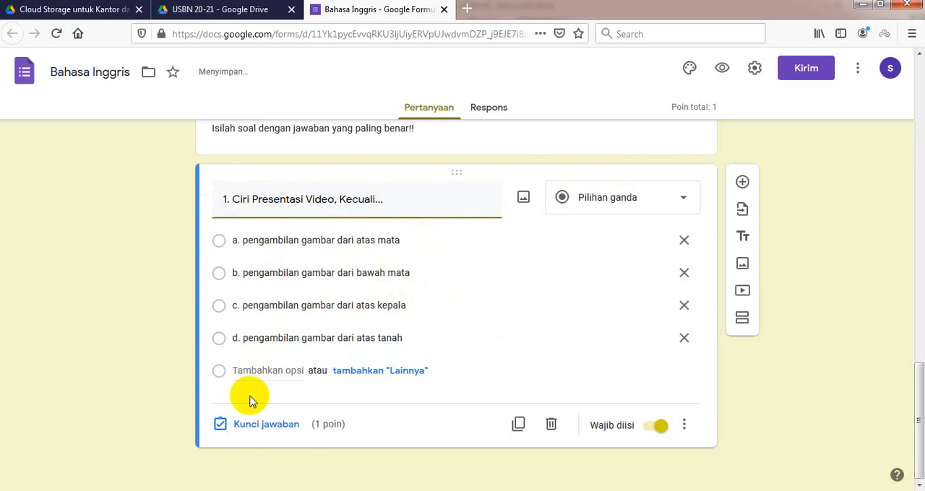
Step: Copy answer options a to e of question 3 from the Word document into question 1 of the form, starting at option a
click(244, 458)
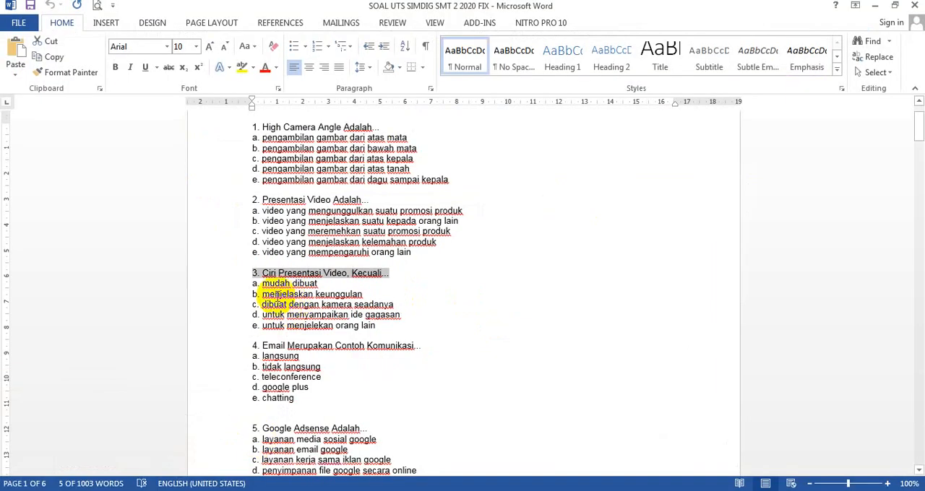
drag(252, 288, 381, 331)
key(ctrl+c)
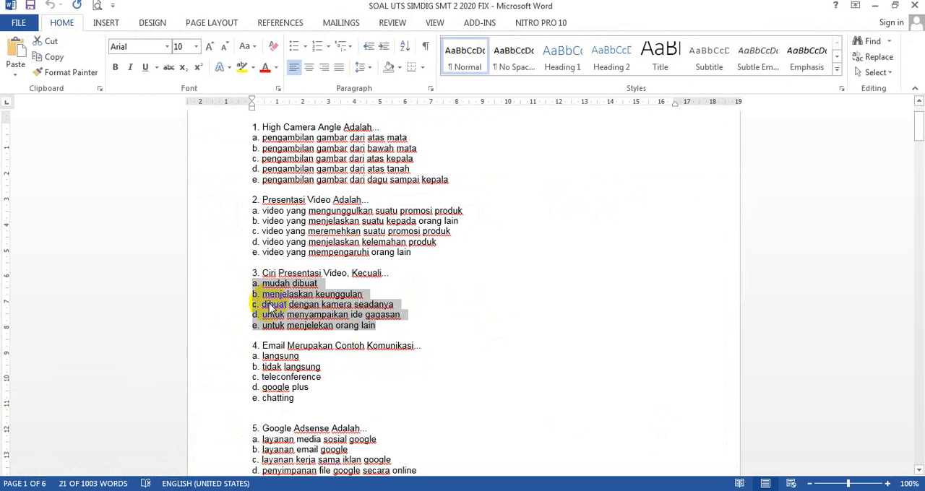
click(172, 490)
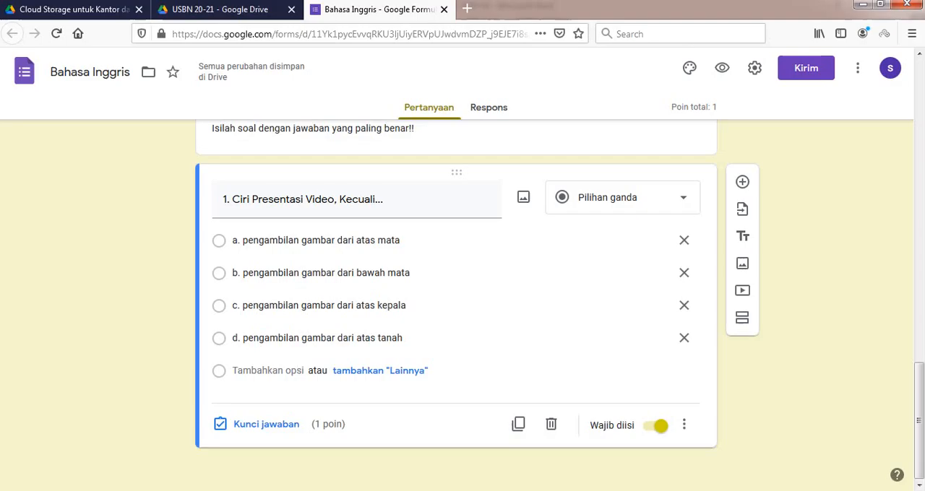
click(235, 240)
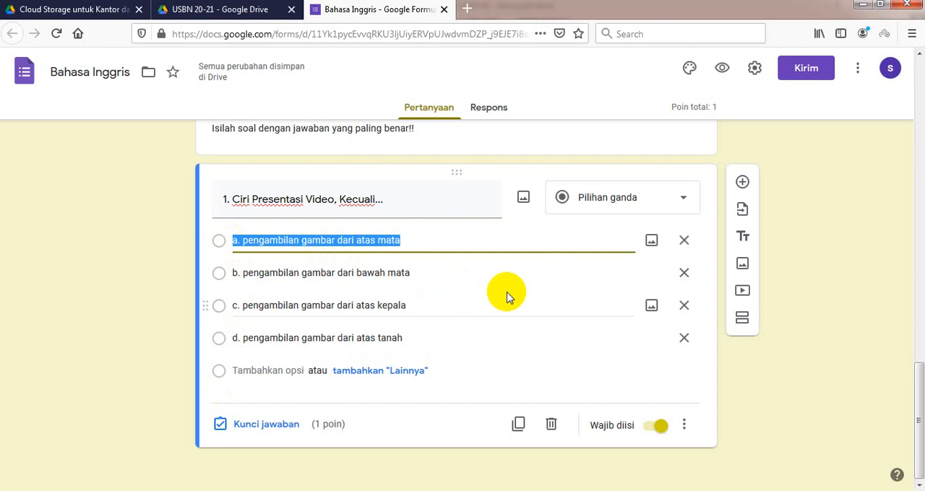
key(ctrl+v)
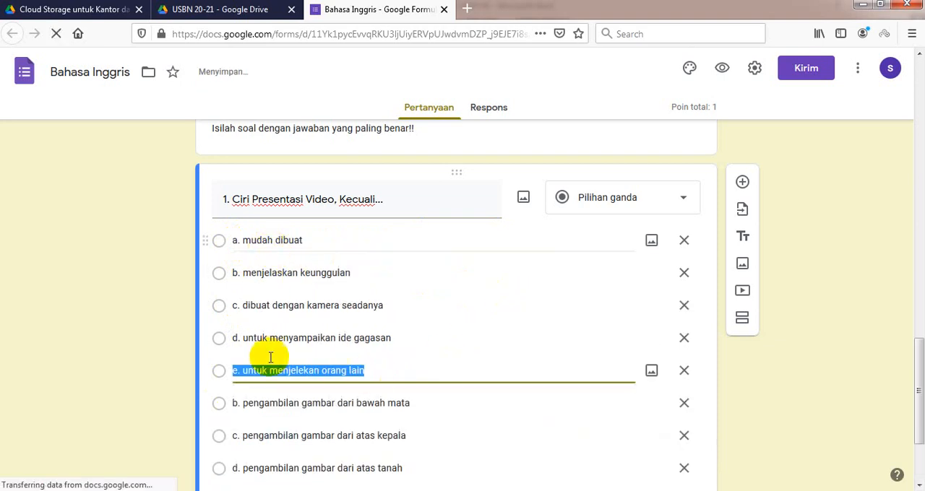
Step: Delete the three leftover "pengambilan gambar" options b, c and d from question 1
click(683, 402)
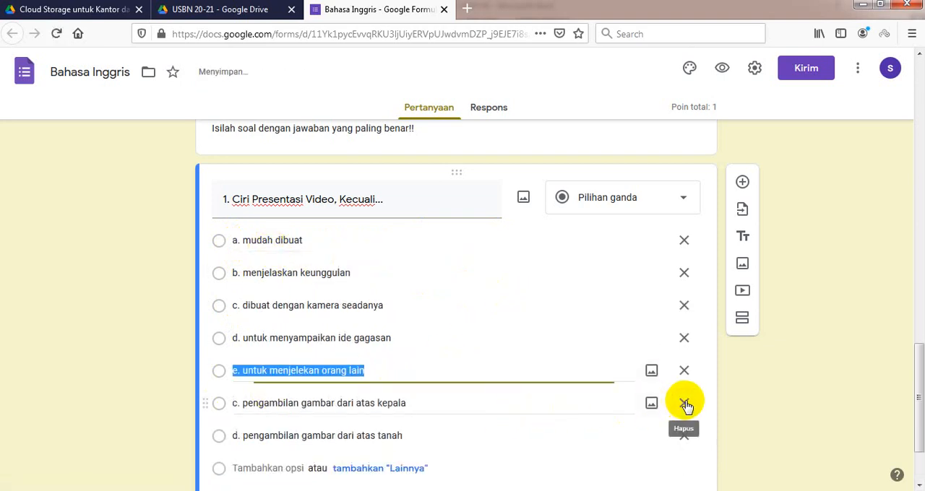
click(685, 403)
click(685, 402)
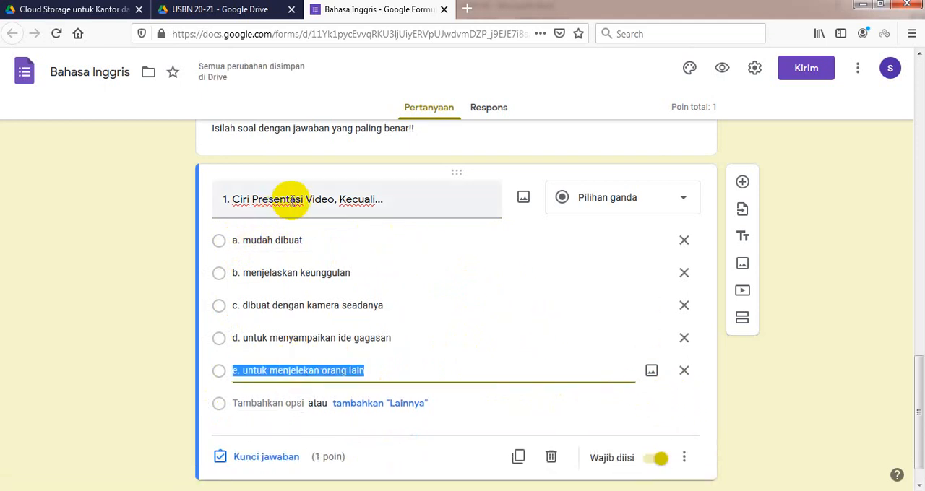
Step: Duplicate question 1 with its five answer options and compare the copy with the original
scroll(514, 341, down, 1)
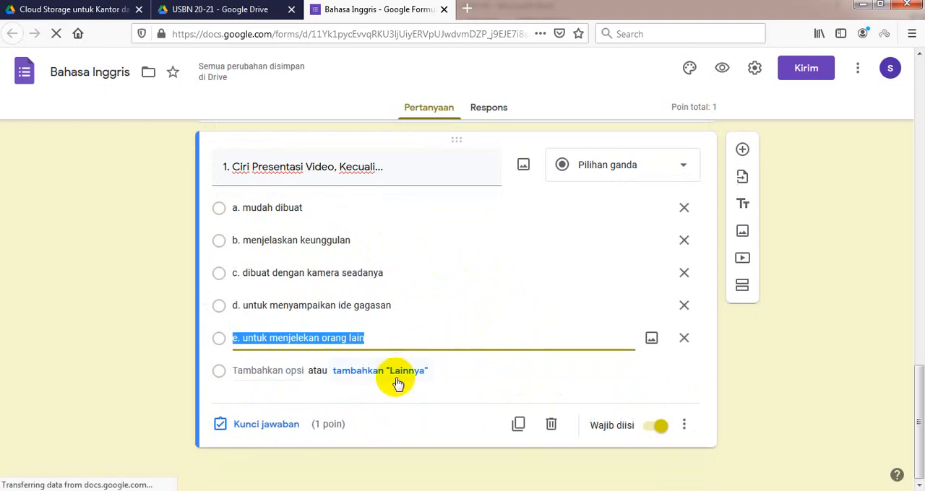
click(520, 424)
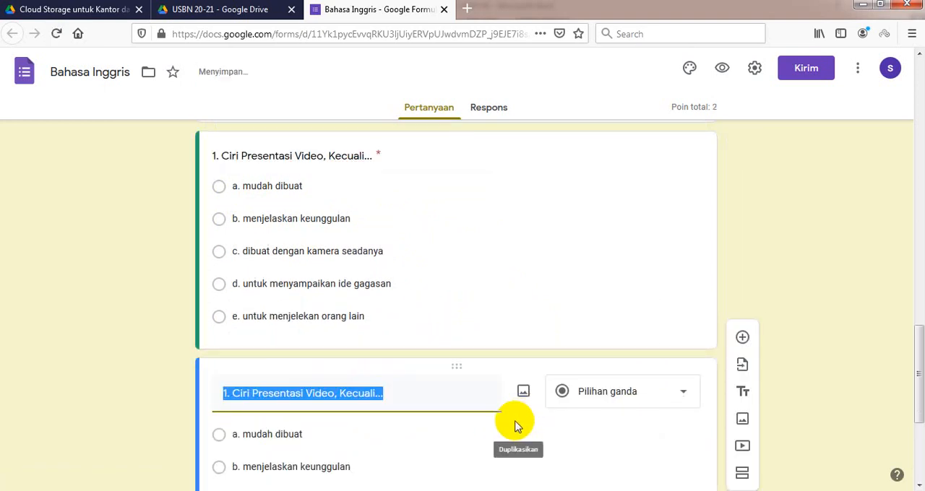
scroll(329, 275, up, 2)
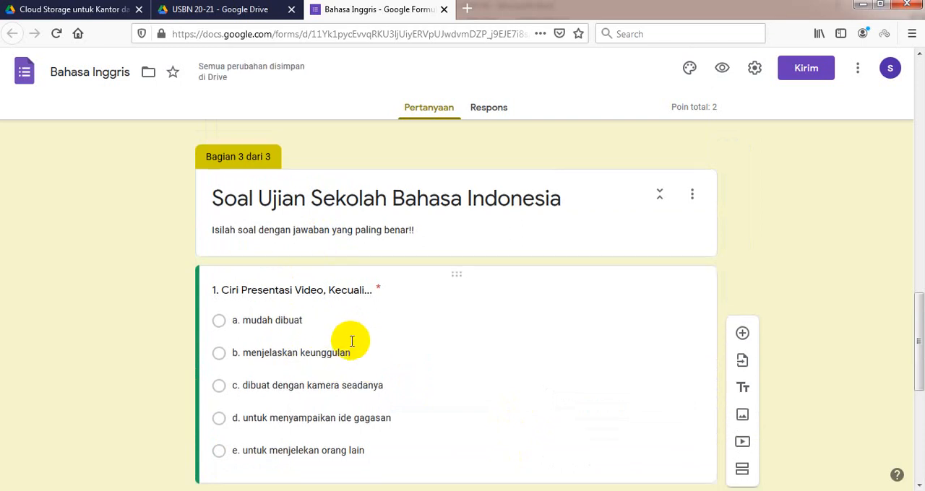
scroll(354, 357, down, 4)
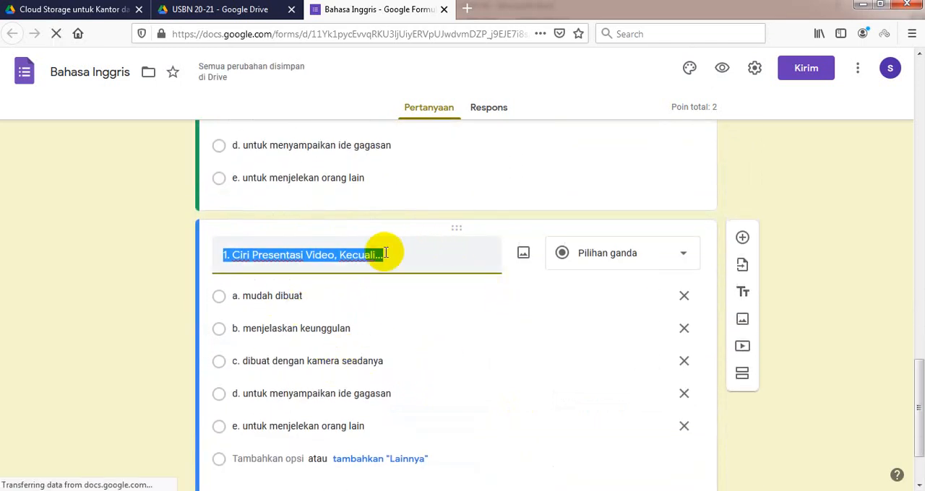
scroll(383, 300, up, 2)
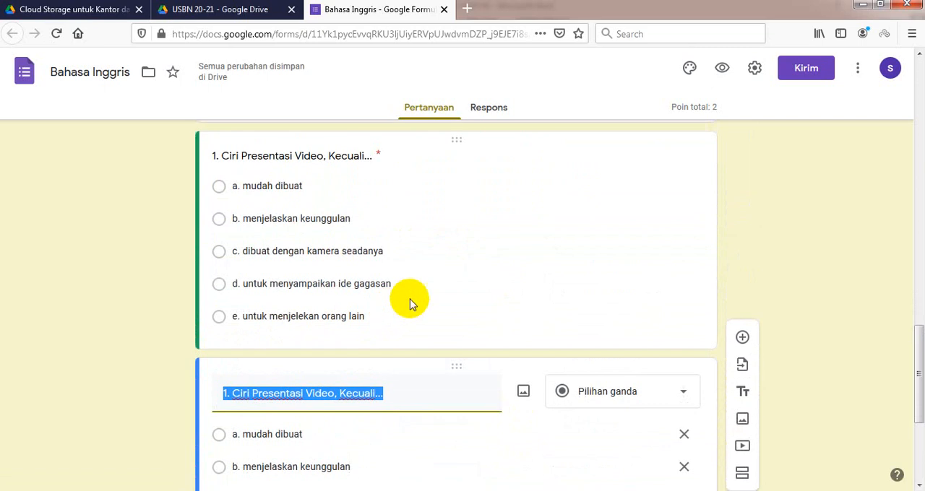
scroll(427, 318, down, 2)
scroll(430, 321, up, 2)
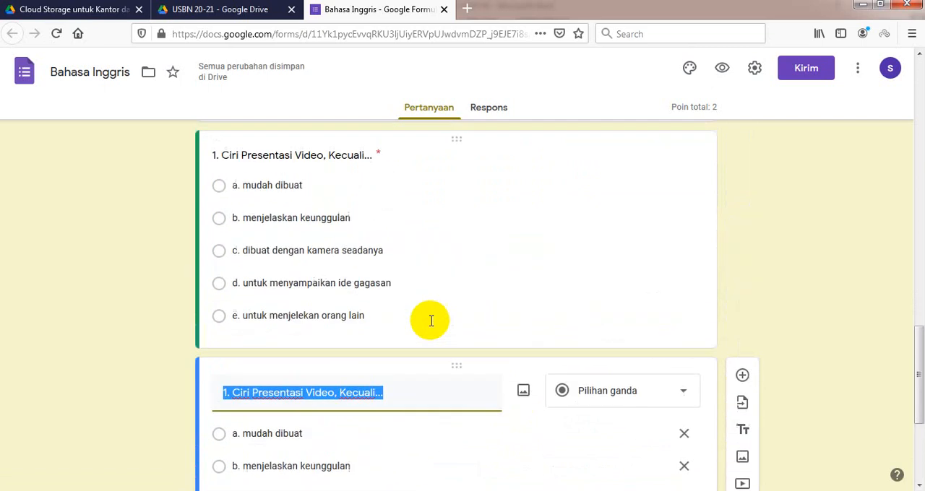
Step: Set "d. untuk menyampaikan ide gagasan" as the correct answer in the original question 1's answer key
click(448, 182)
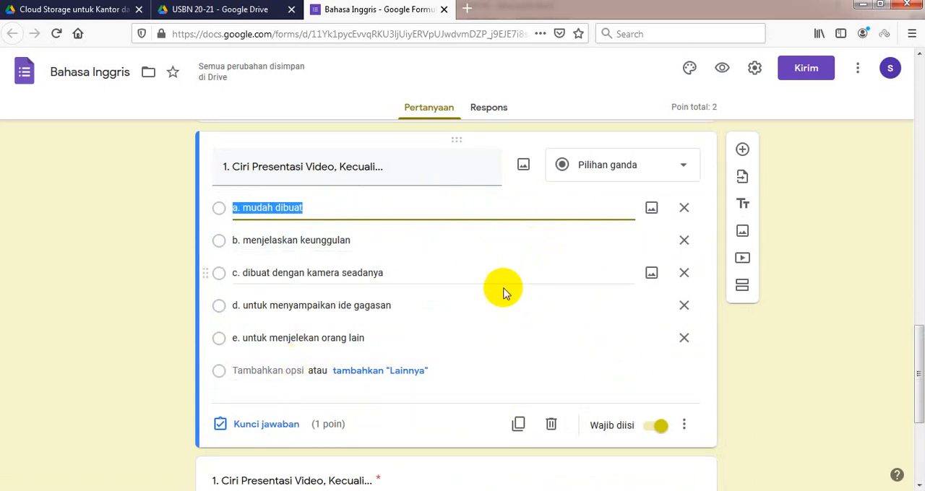
click(266, 428)
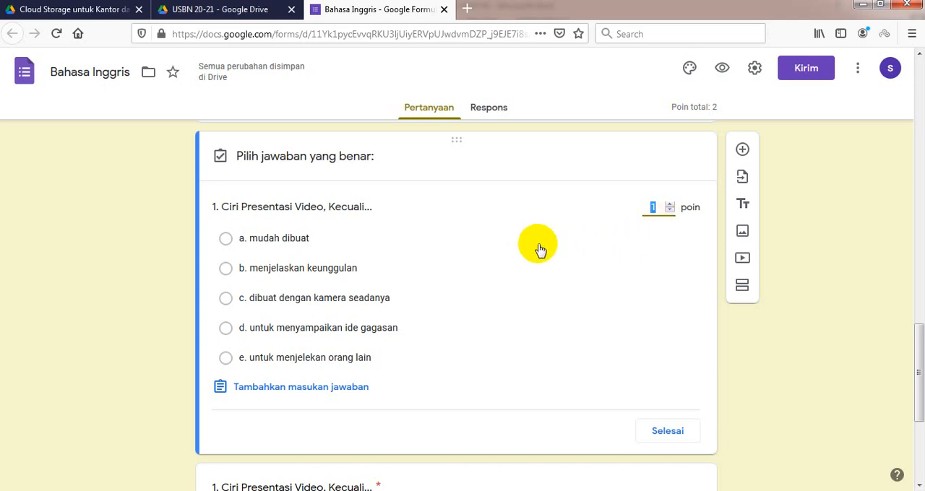
scroll(543, 261, down, 2)
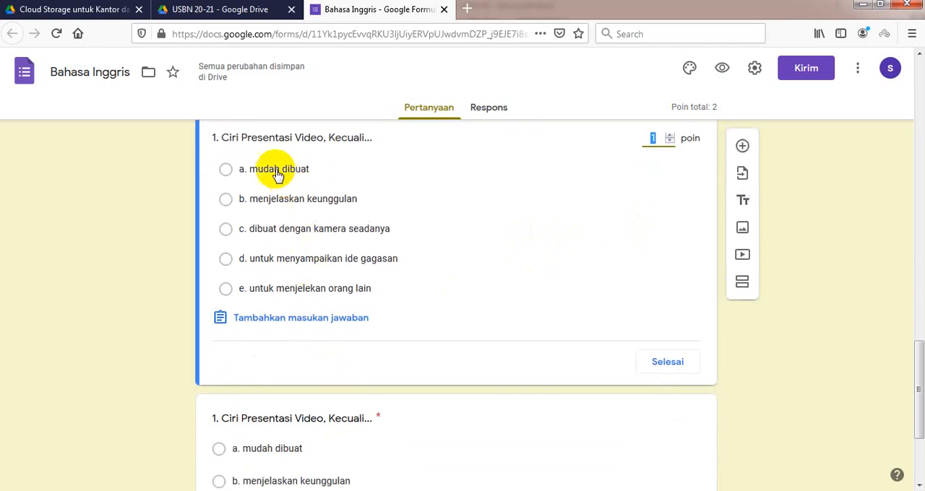
click(262, 261)
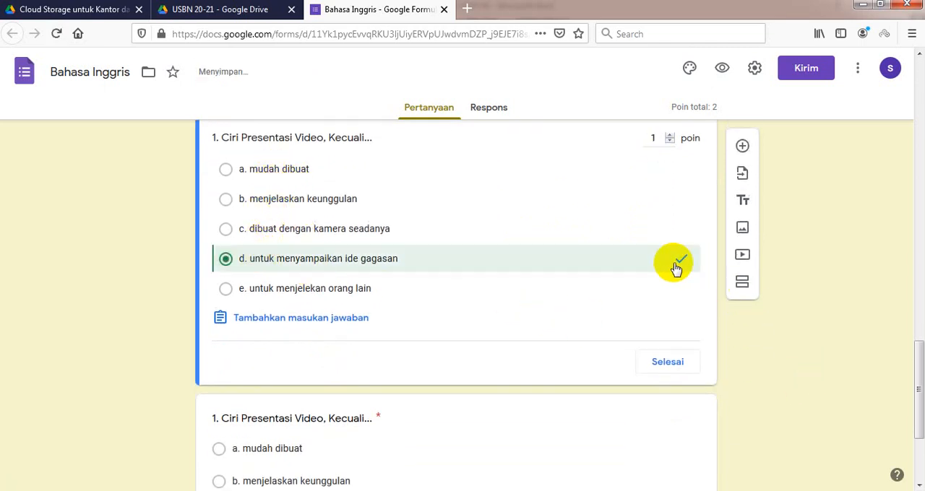
click(669, 363)
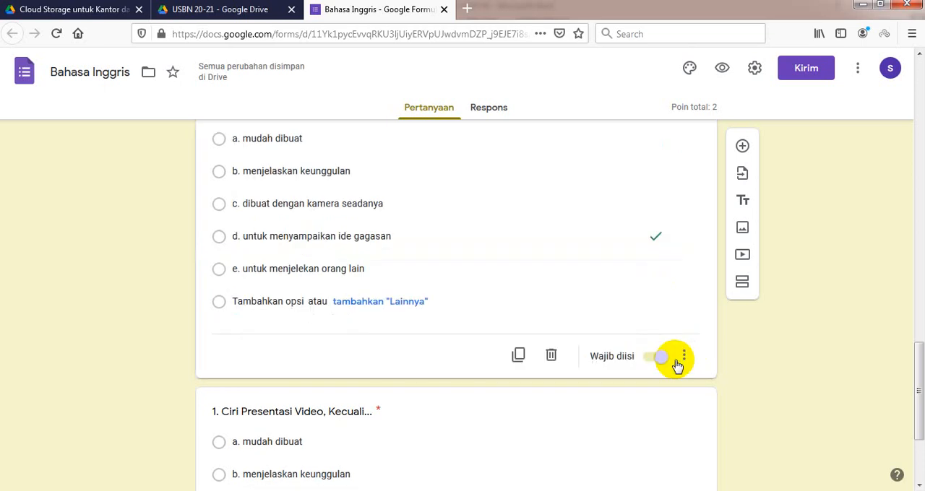
scroll(623, 318, up, 3)
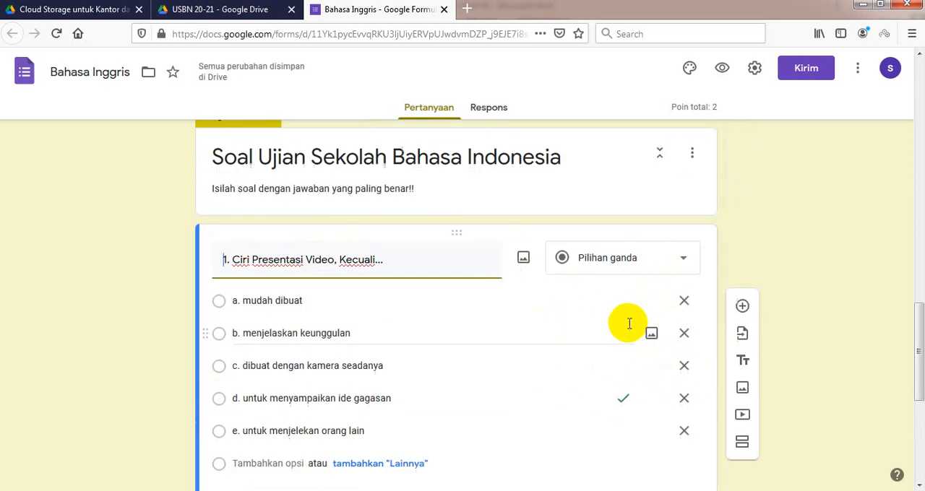
scroll(578, 388, down, 3)
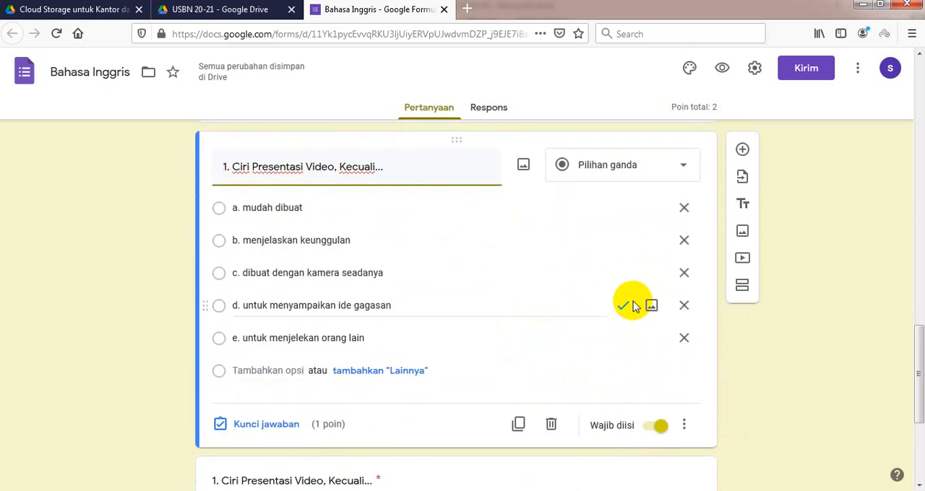
Step: Replace the duplicated question's text with Word question 7, renumbered as "2. Komunikasi Daring Dibedakan Nenjadi Dua, Yaitu..."
scroll(505, 310, down, 5)
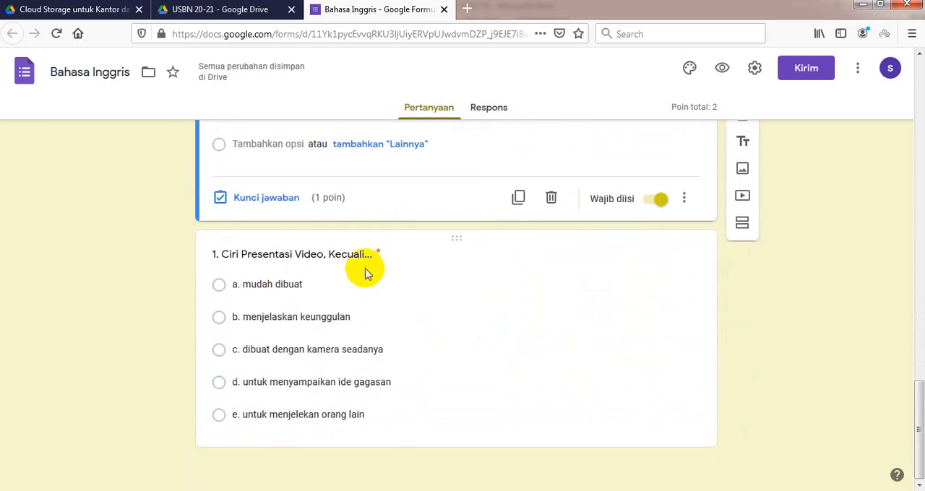
click(366, 271)
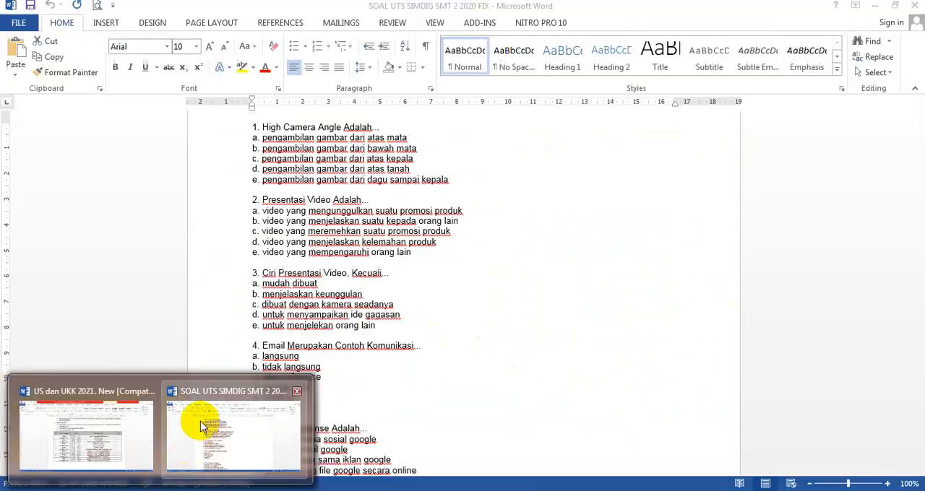
click(200, 421)
scroll(355, 294, down, 8)
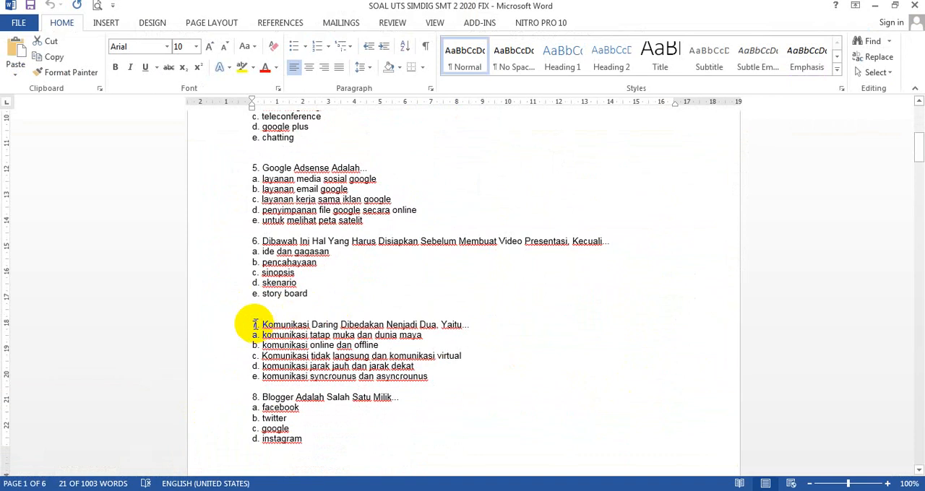
drag(254, 323, 475, 322)
key(ctrl+c)
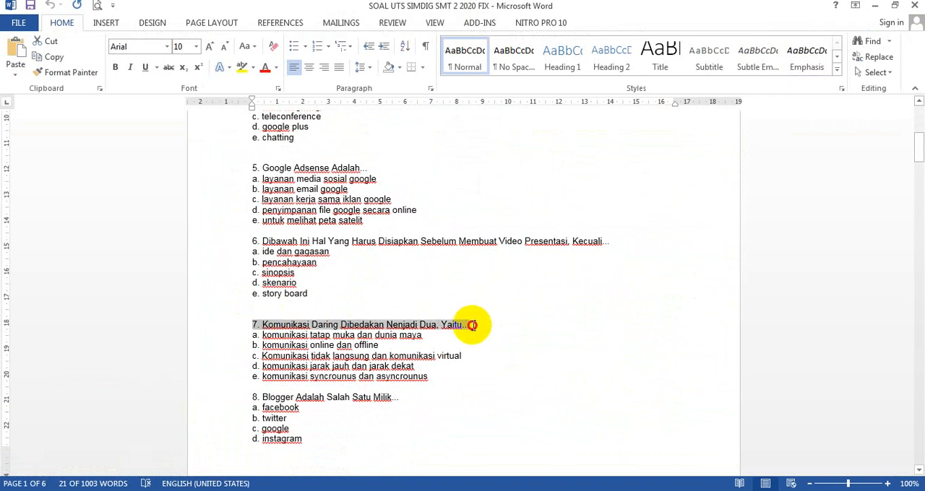
click(177, 490)
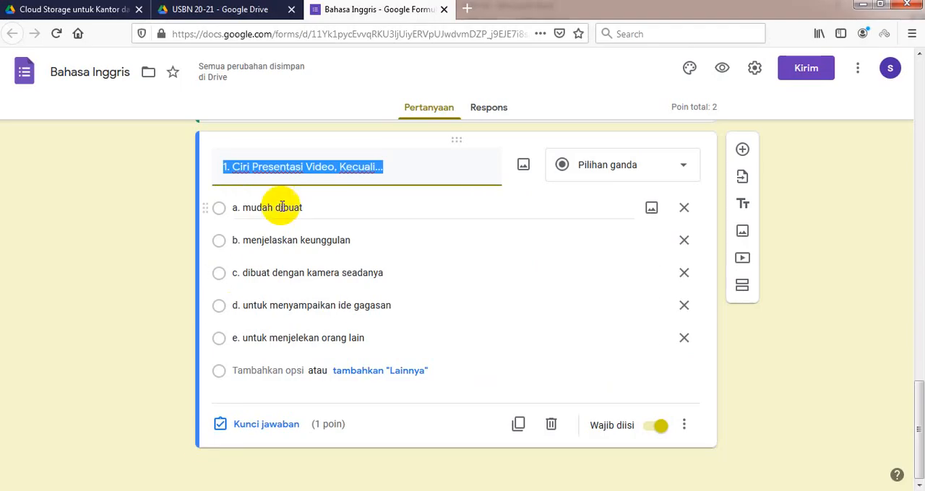
key(ctrl+v)
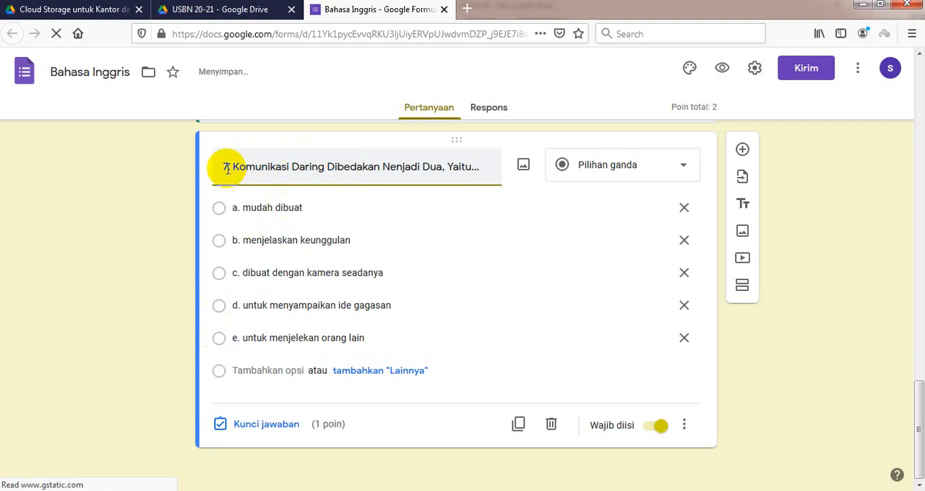
click(227, 168)
key(BackSpace)
text(2)
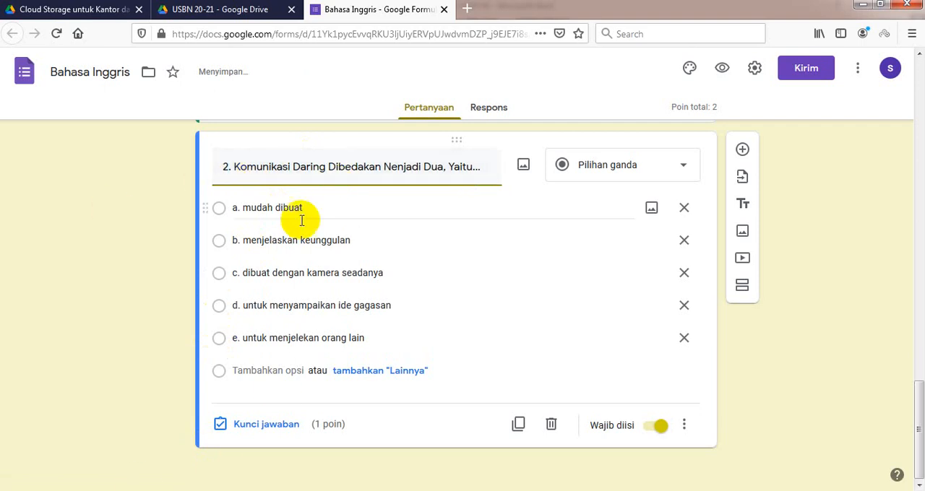
Step: Delete the old answer options a to d from question 2, keeping only "e. untuk menjelekan orang lain"
click(685, 241)
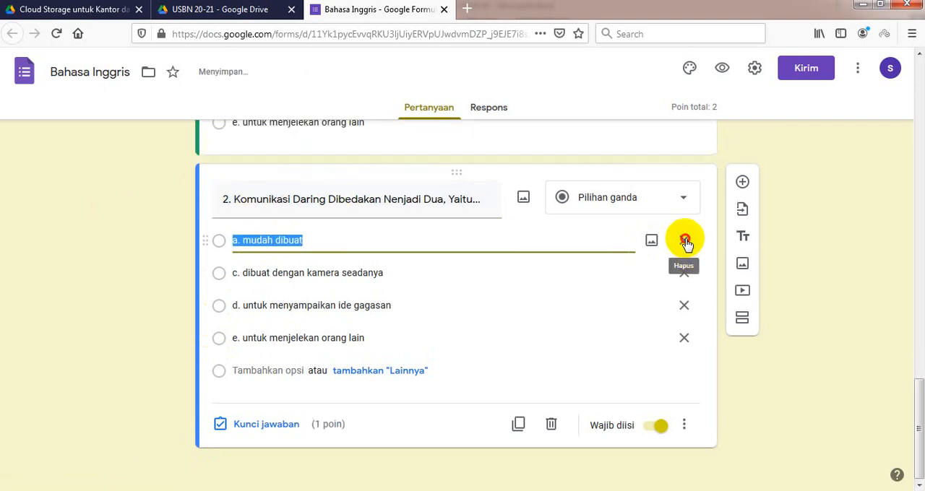
click(685, 241)
click(684, 273)
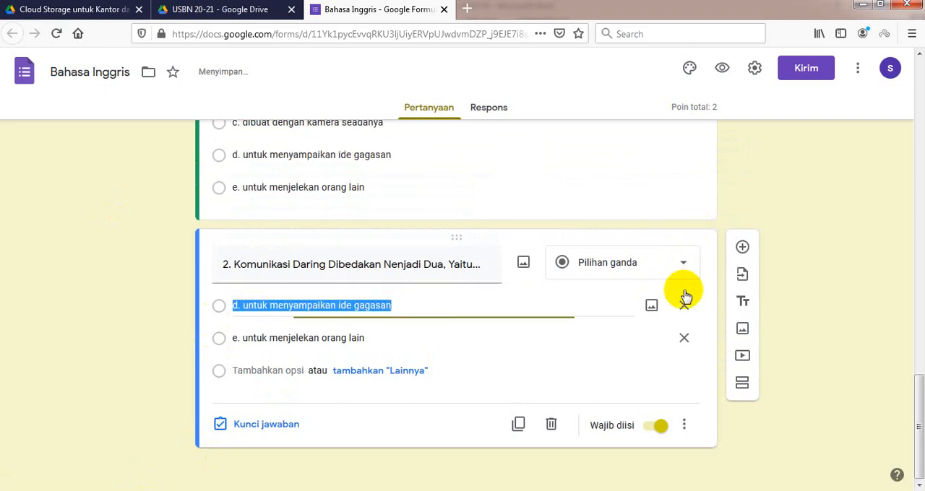
click(684, 306)
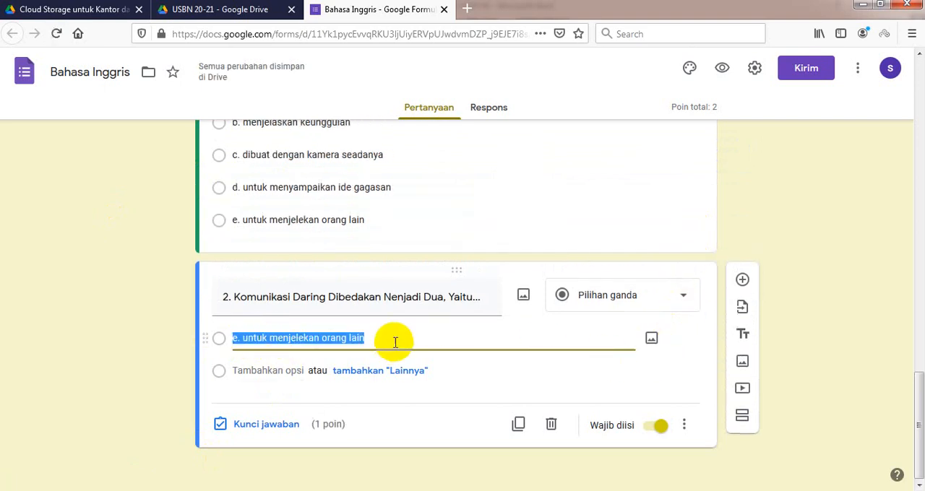
Step: Replace question 2's remaining option with answer options a to e of question 7 copied from the Word document
click(367, 338)
triple_click(341, 339)
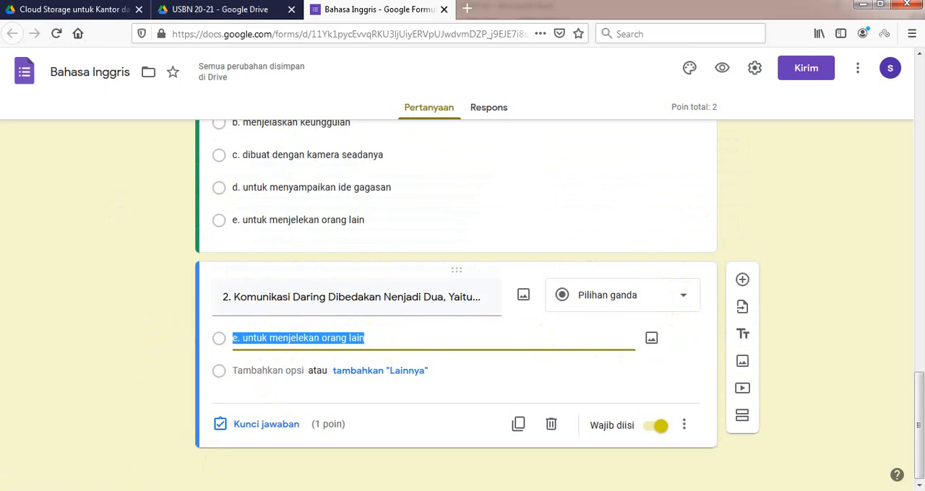
click(234, 440)
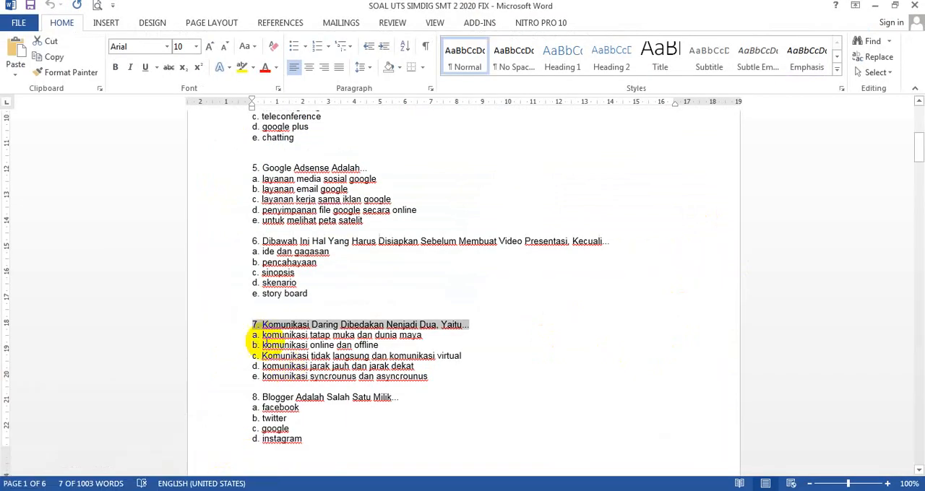
mouse_move(254, 337)
mouse_down()
mouse_move(402, 388)
mouse_move(434, 377)
mouse_up()
key(ctrl+c)
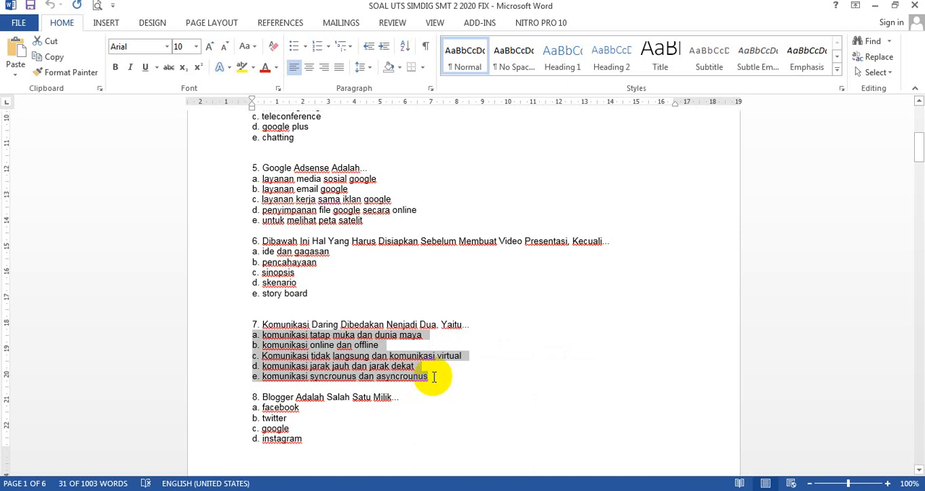
click(217, 479)
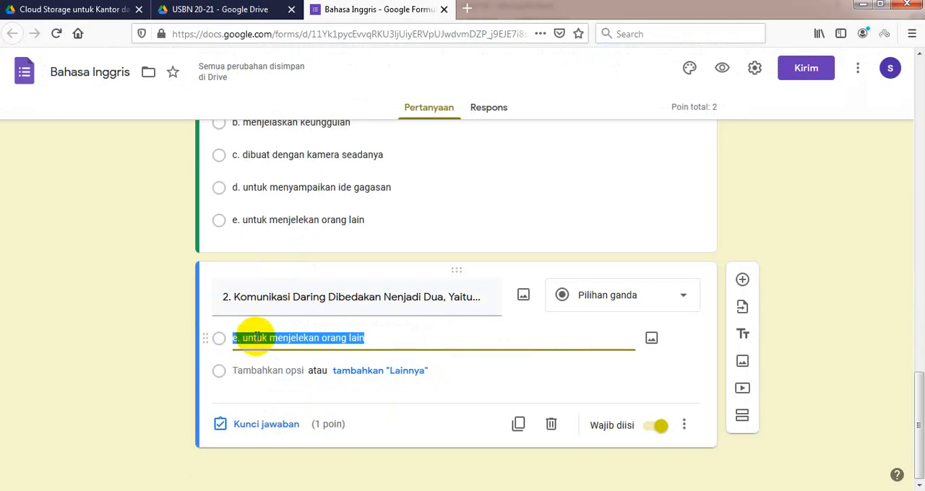
key(ctrl+v)
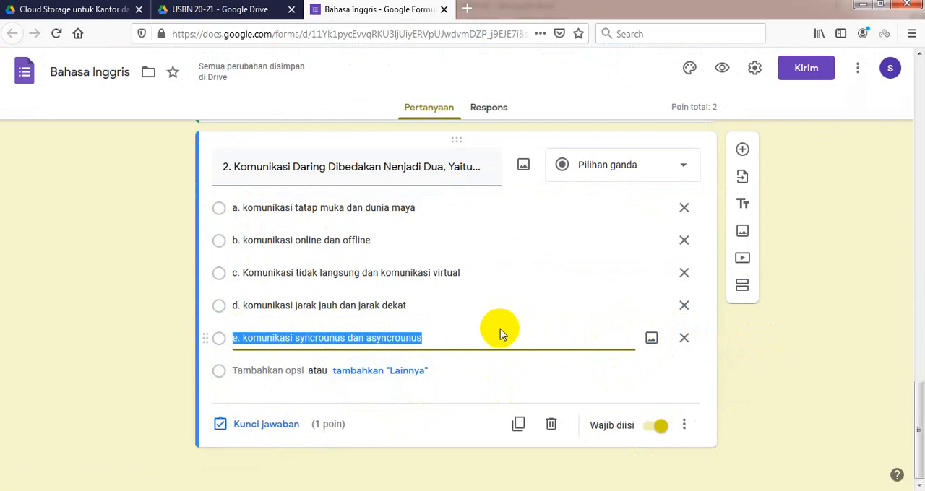
Step: Duplicate question 2 and replace the copy's question text with "3."
click(830, 353)
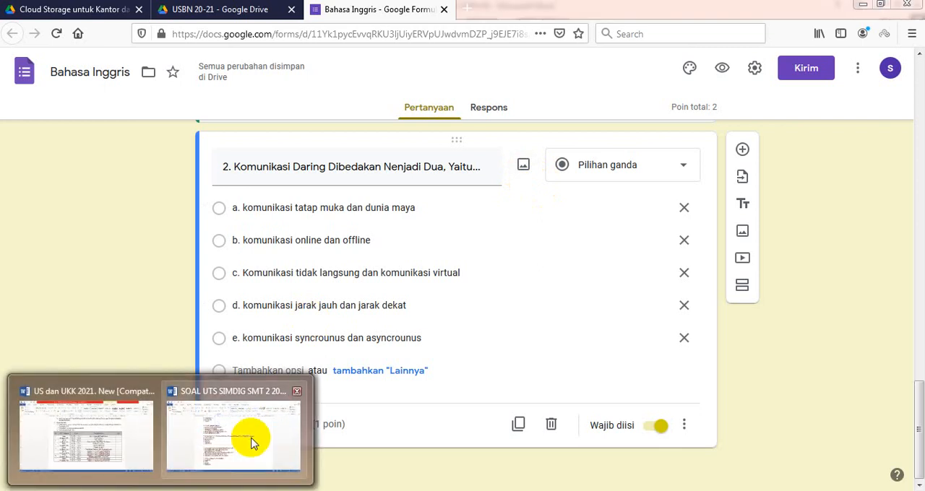
mouse_move(247, 438)
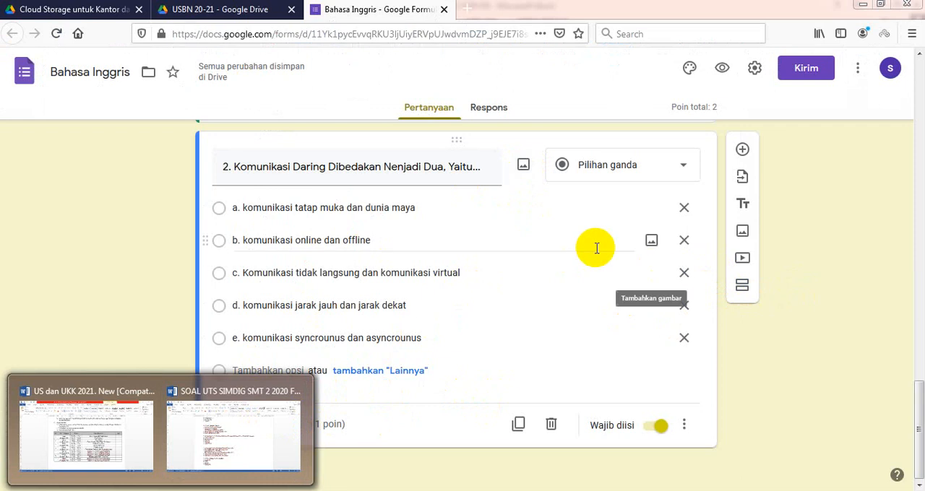
click(374, 239)
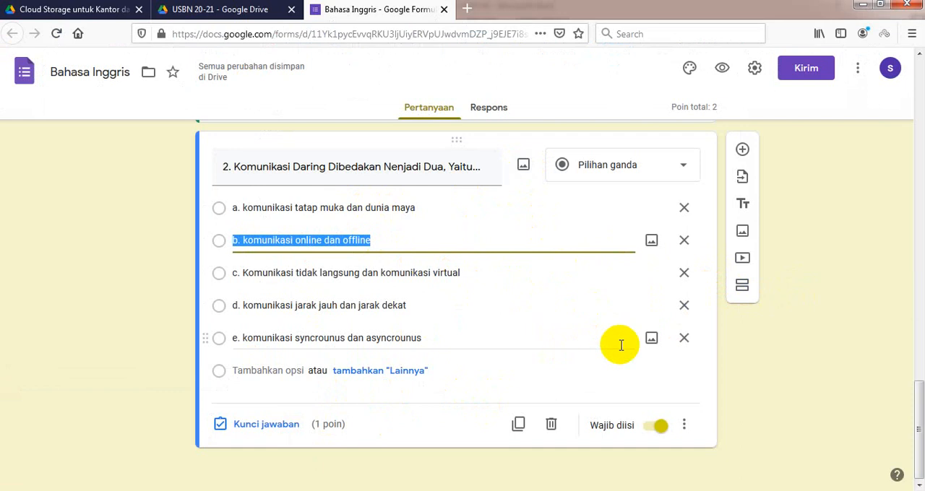
click(519, 425)
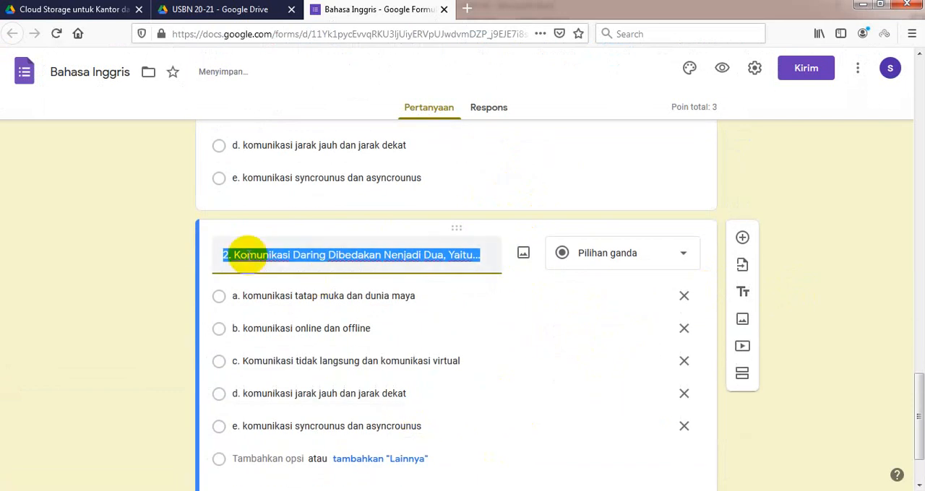
text(3.)
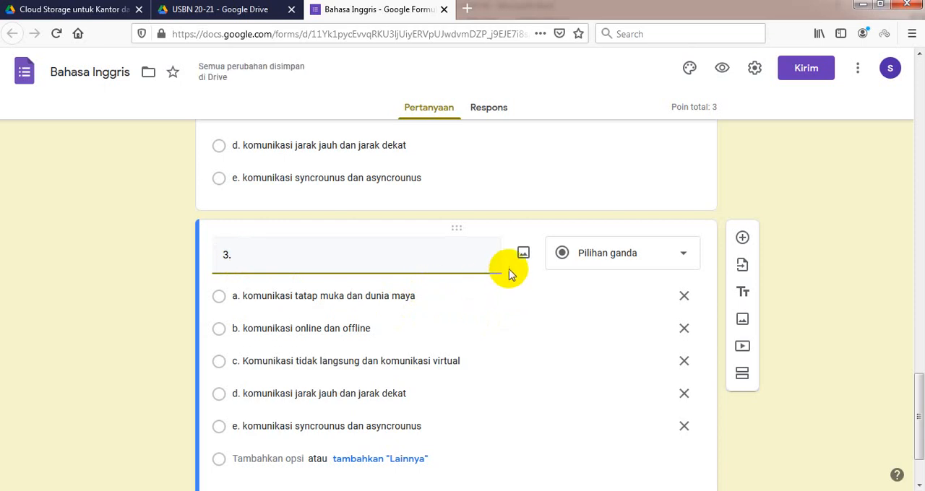
click(524, 256)
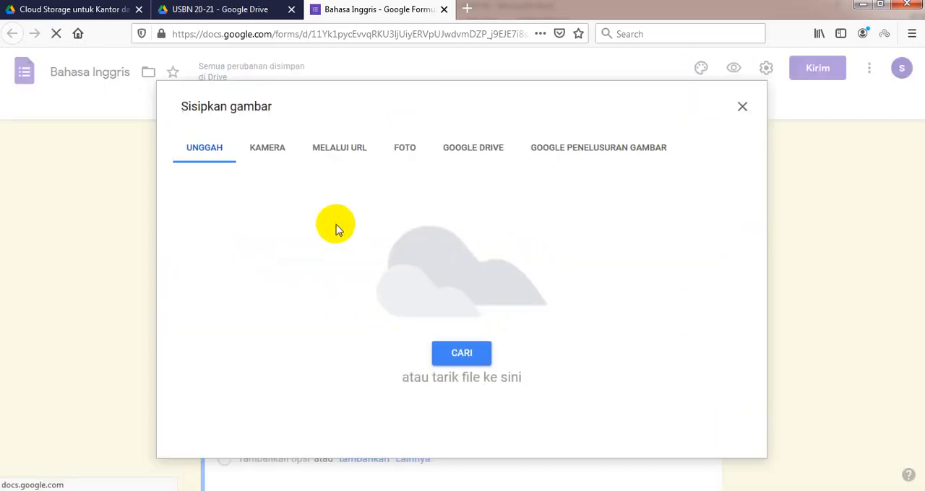
click(743, 108)
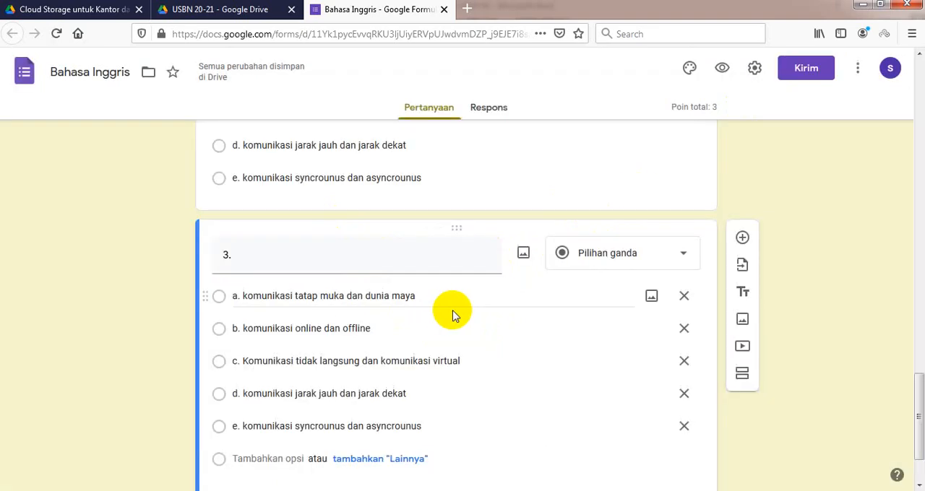
Step: Switch to the Word document SOAL UTS SIMDIG SMT 2 2020 FIX and look through its questions up to question 38
mouse_move(202, 487)
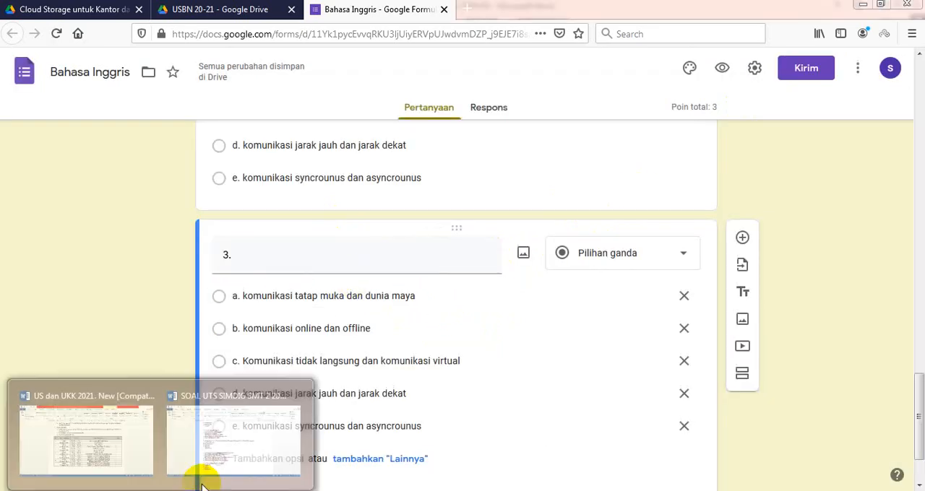
click(222, 420)
scroll(392, 324, down, 3)
scroll(392, 324, down, 20)
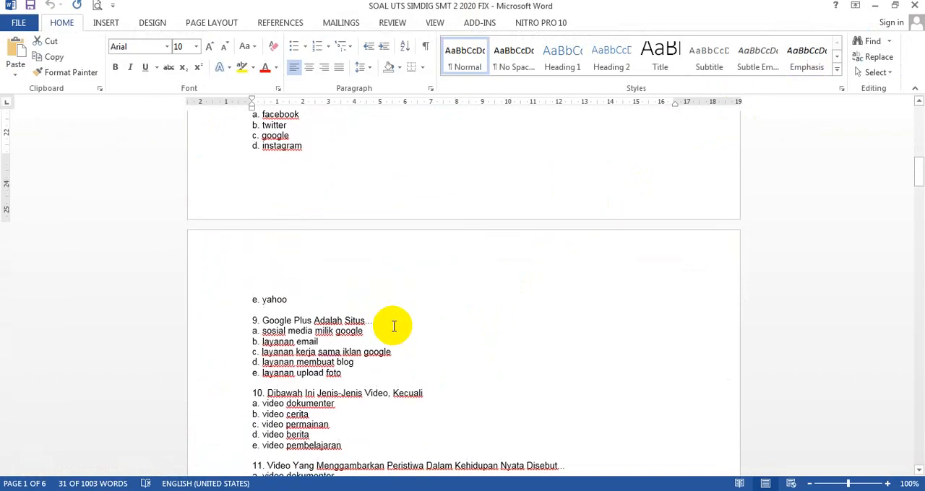
scroll(400, 329, down, 12)
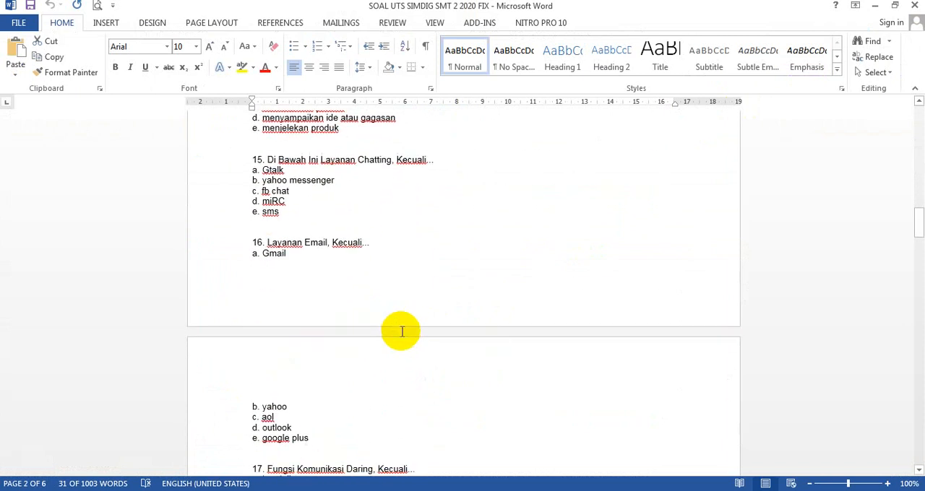
scroll(404, 326, down, 16)
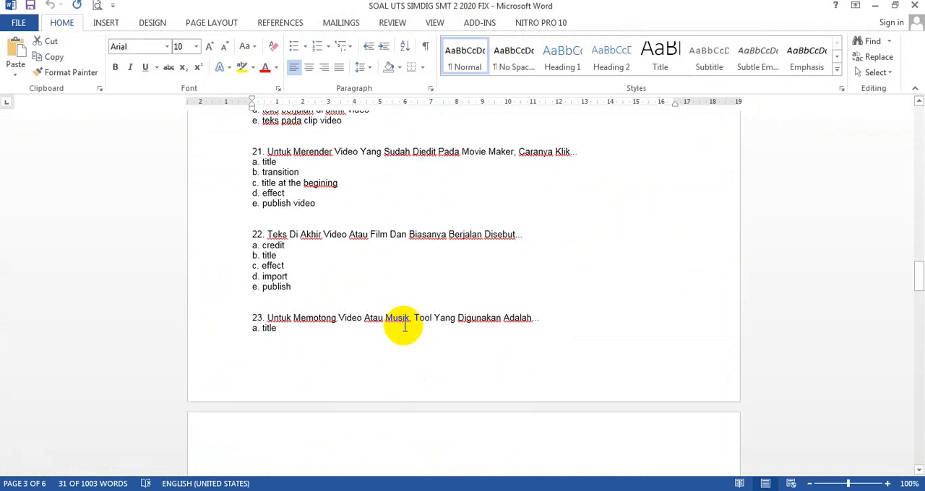
scroll(405, 329, down, 11)
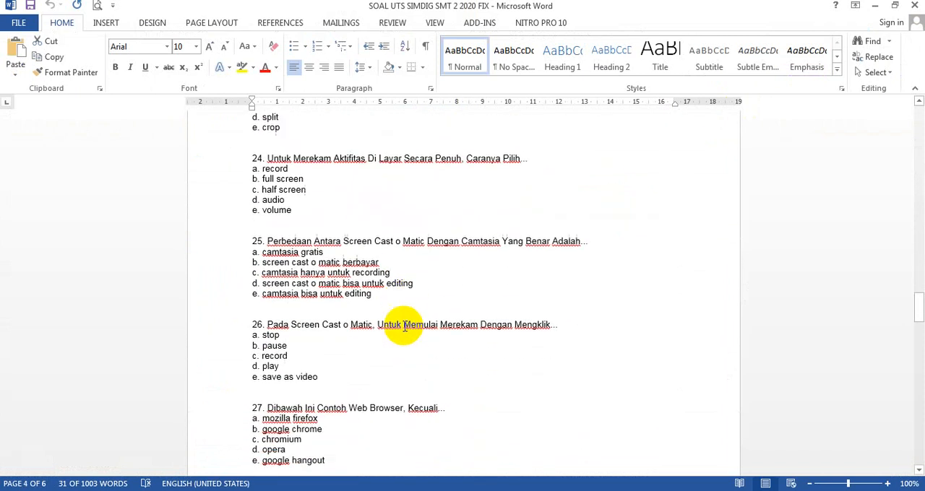
scroll(403, 338, down, 1)
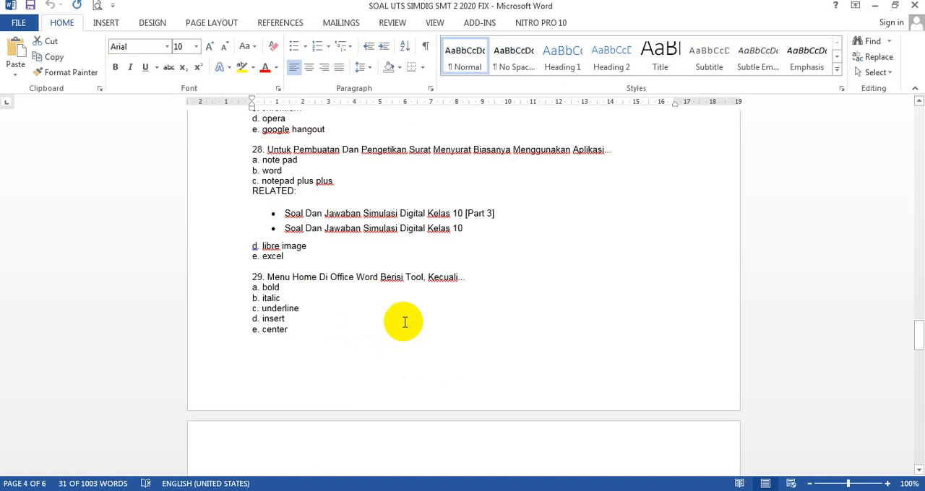
scroll(405, 321, down, 15)
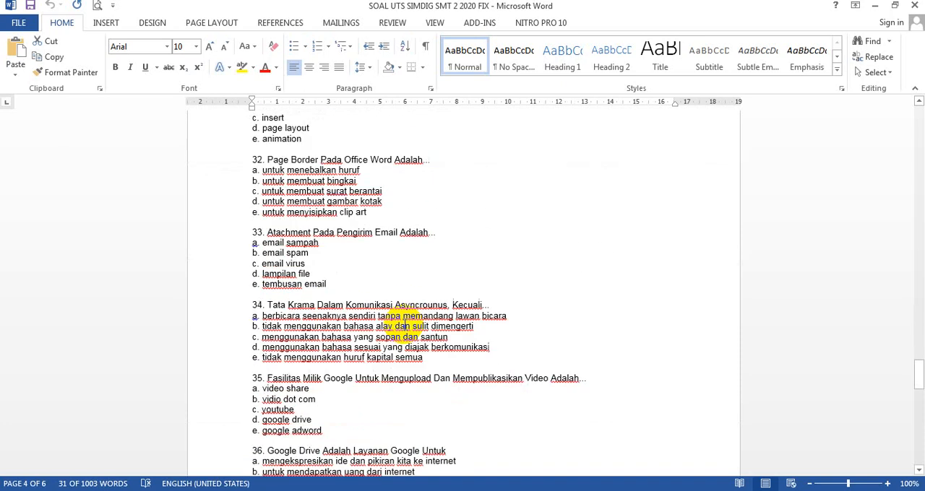
scroll(406, 321, down, 5)
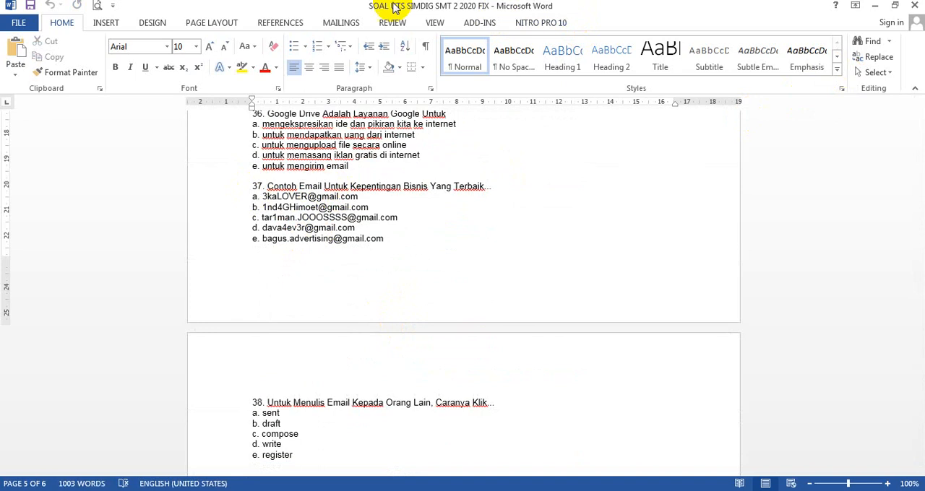
Step: Insert the preset binomial equation beginning with (x + a)^n after "Contoh Email" in question 37
click(106, 22)
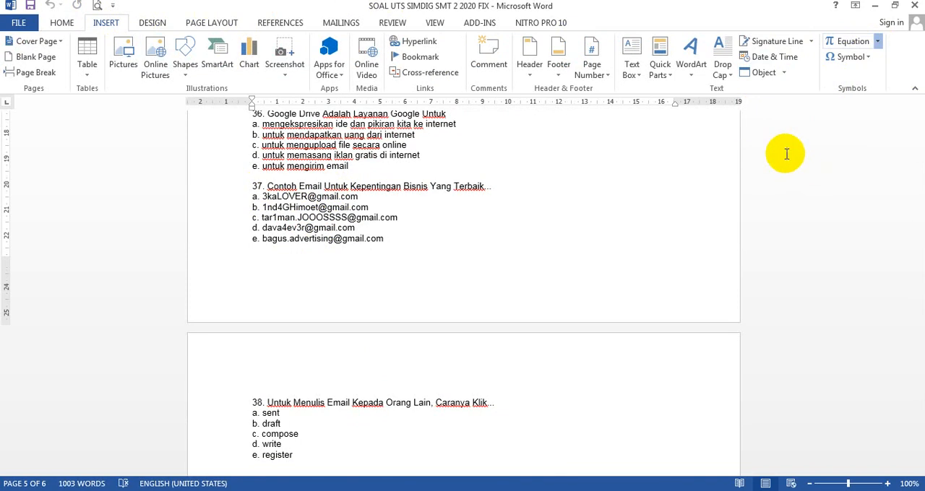
click(748, 177)
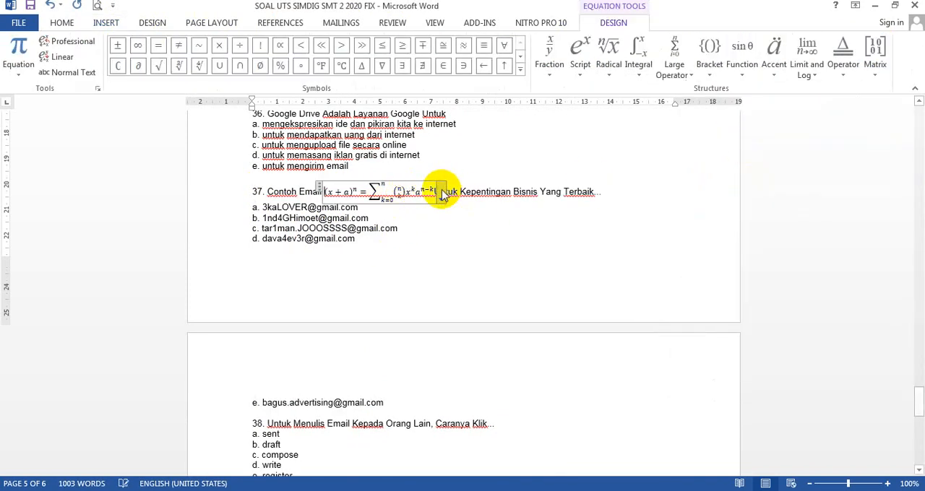
click(442, 195)
click(510, 244)
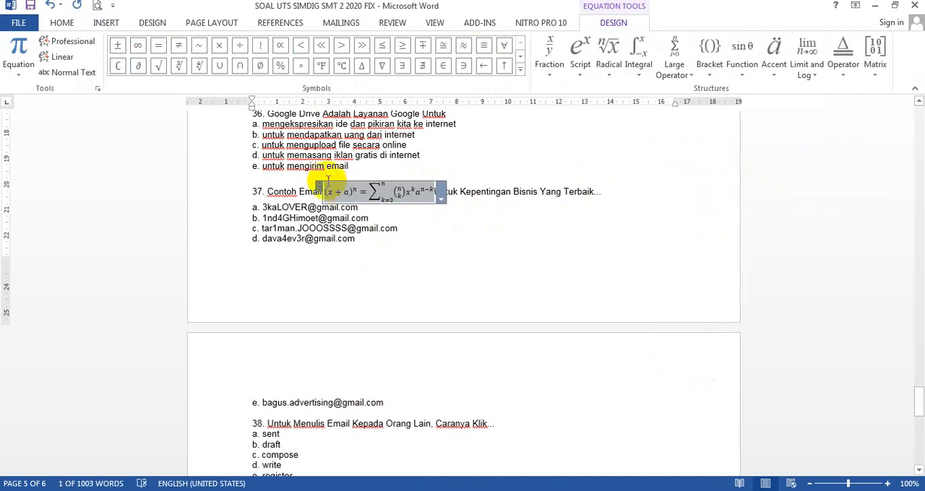
mouse_move(330, 187)
mouse_down()
mouse_move(412, 207)
mouse_move(567, 204)
mouse_move(387, 190)
mouse_move(338, 197)
mouse_up()
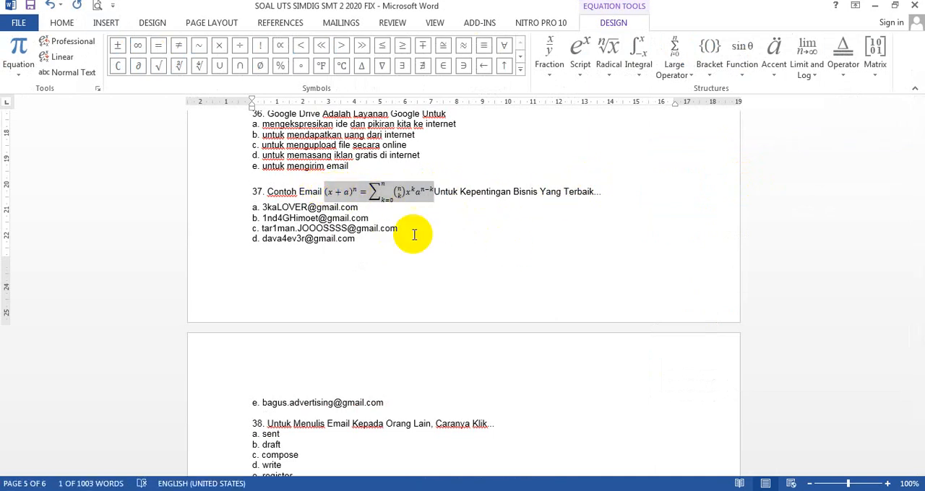
click(392, 275)
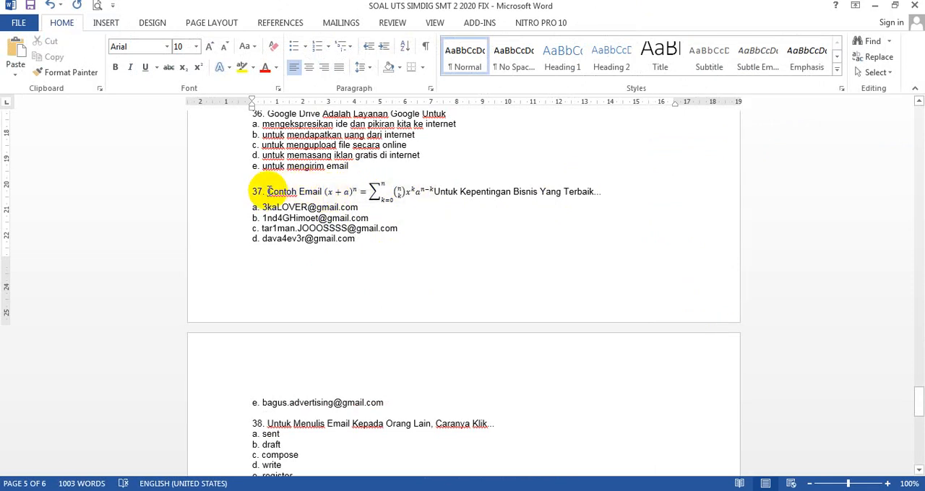
Step: Try to use Word question 37 with its equation as the duplicated form question's text, and clear that text
drag(266, 192, 599, 195)
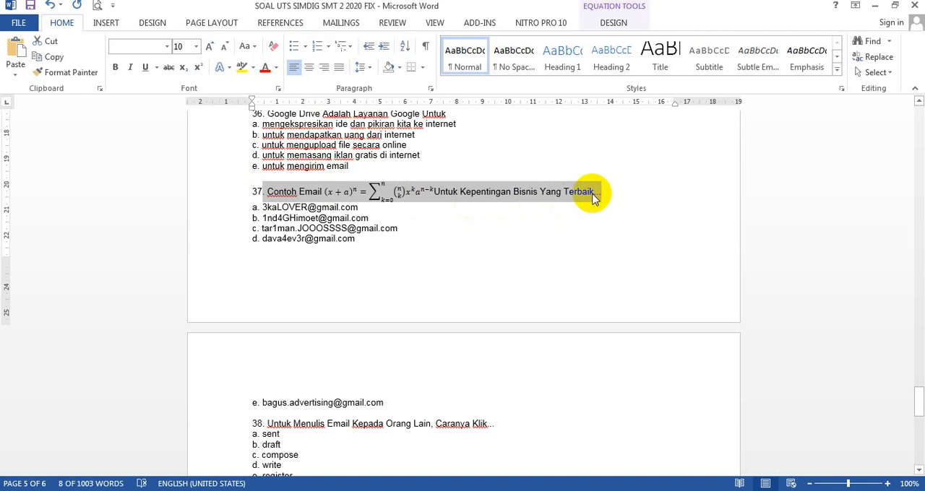
click(254, 191)
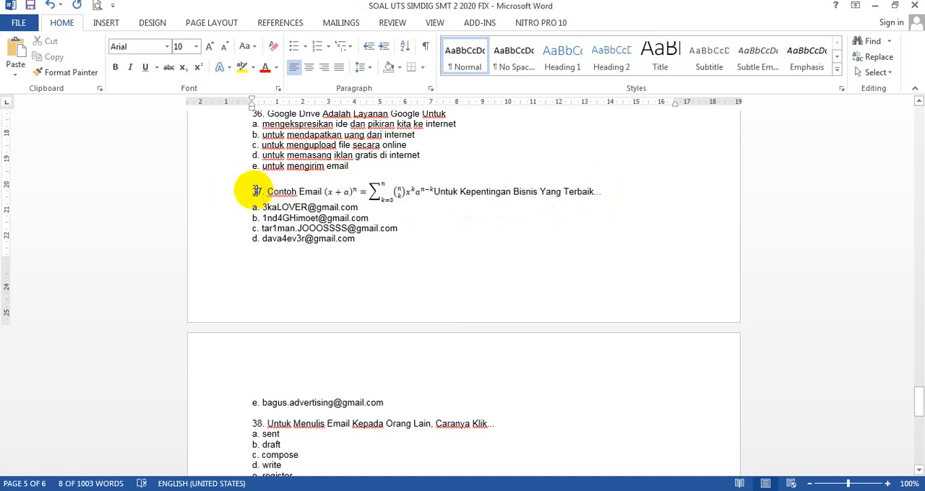
drag(254, 190, 600, 198)
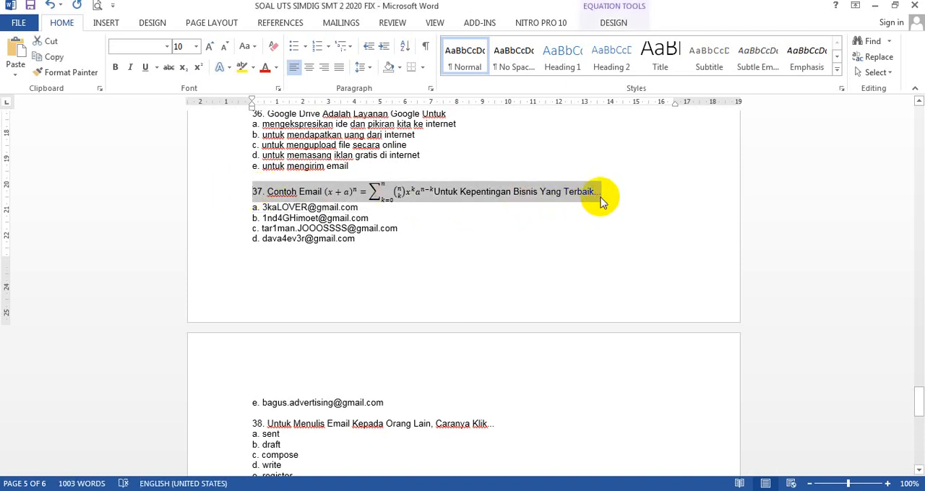
click(153, 490)
click(281, 255)
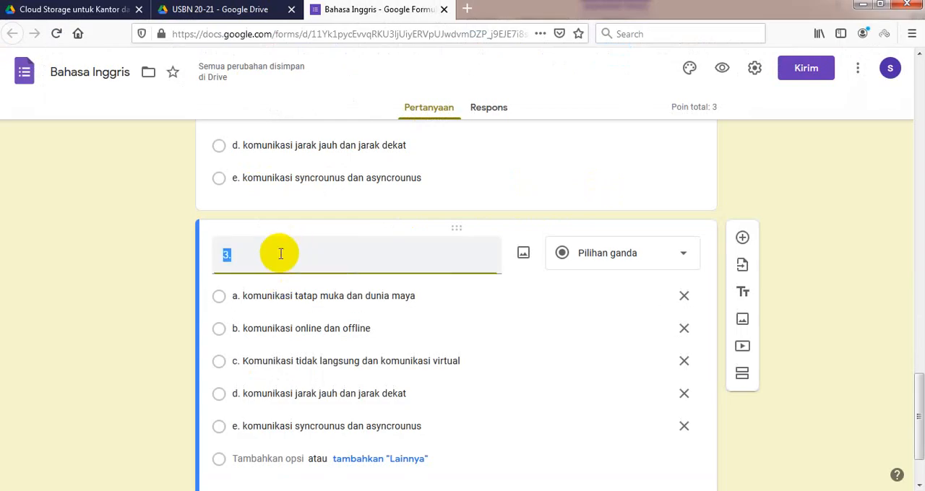
text(37. Contoh Email (x+a)^n=∑_(k=0)^n▒〖(n¦k) x^k a^(n-k) 〗 Untuk Kepentingan Bisnis Yang Terbaik...)
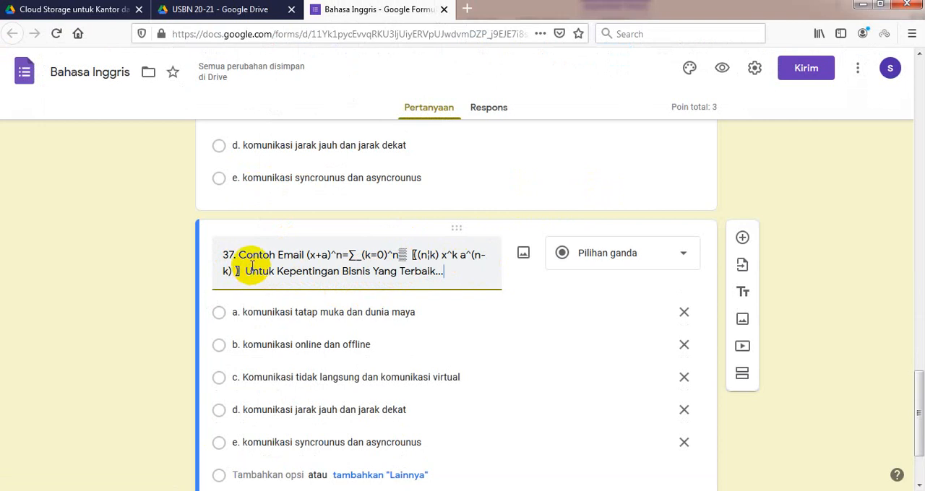
triple_click(251, 266)
key(ctrl+x)
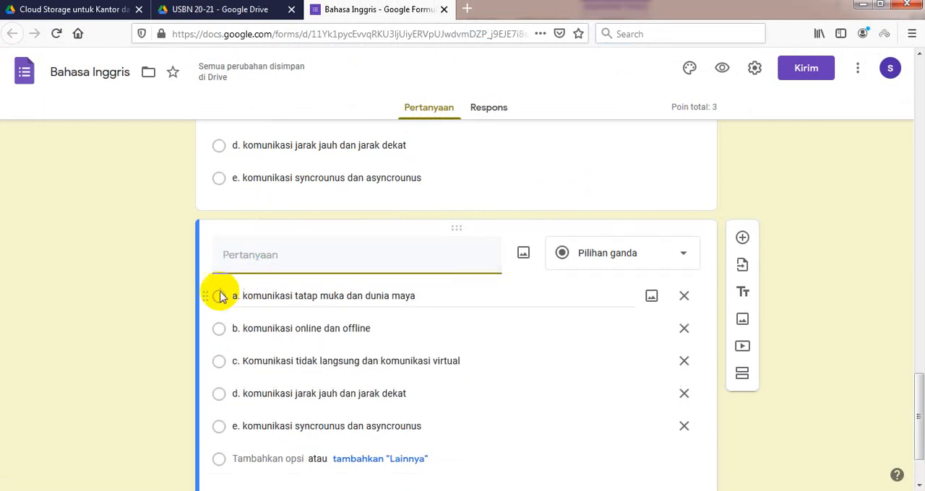
Step: Capture question 37 with its equation and answer options a to d from the Word document using Snipping Tool
click(244, 434)
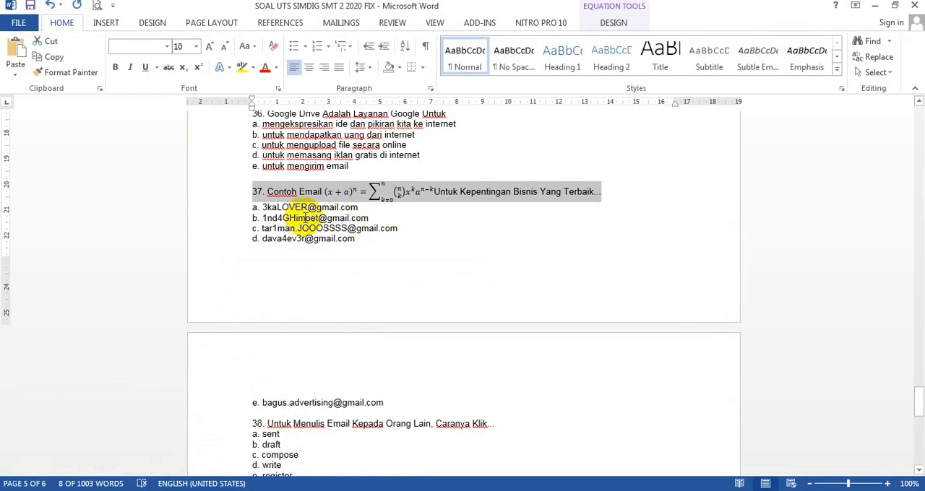
click(15, 490)
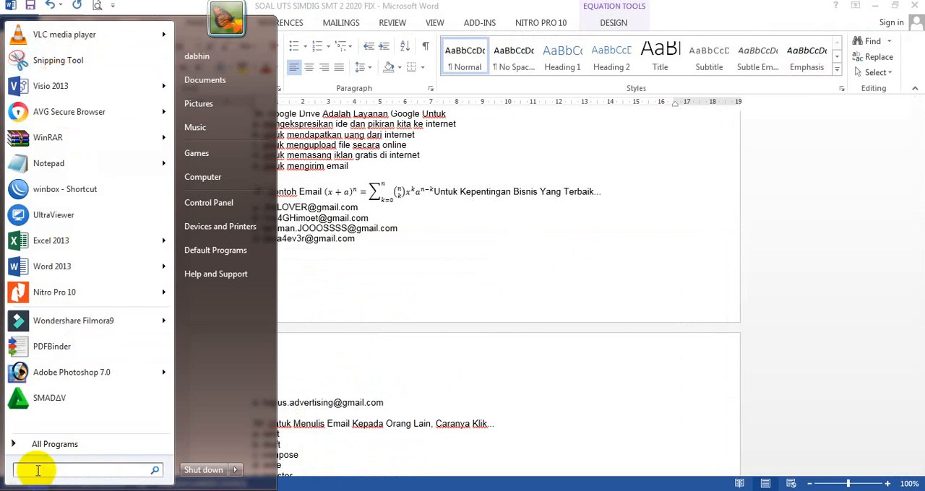
text(snip)
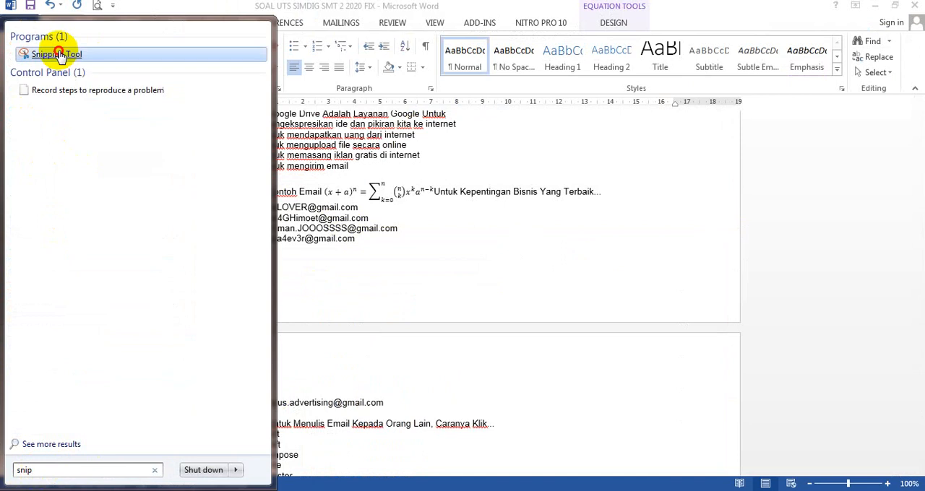
click(57, 55)
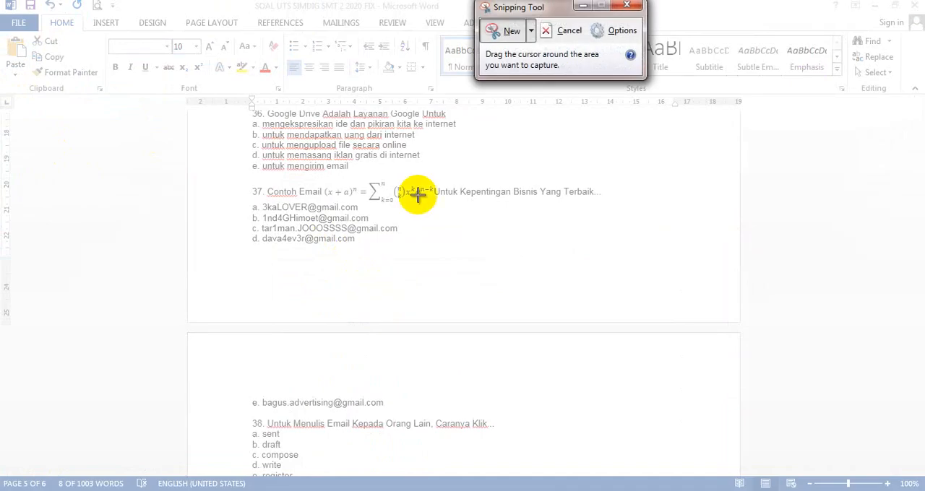
drag(247, 183, 609, 254)
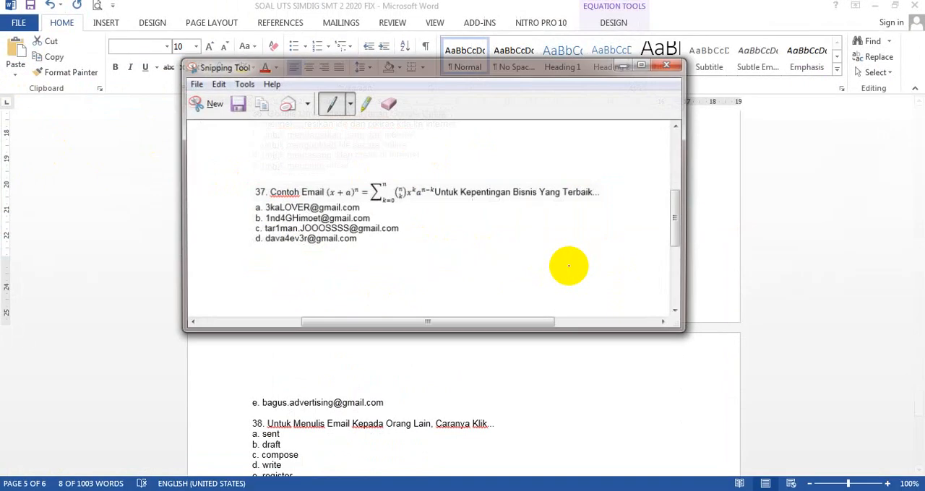
Step: Save the captured question as a JPEG file named "soal" in the Videos library
key(ctrl+s)
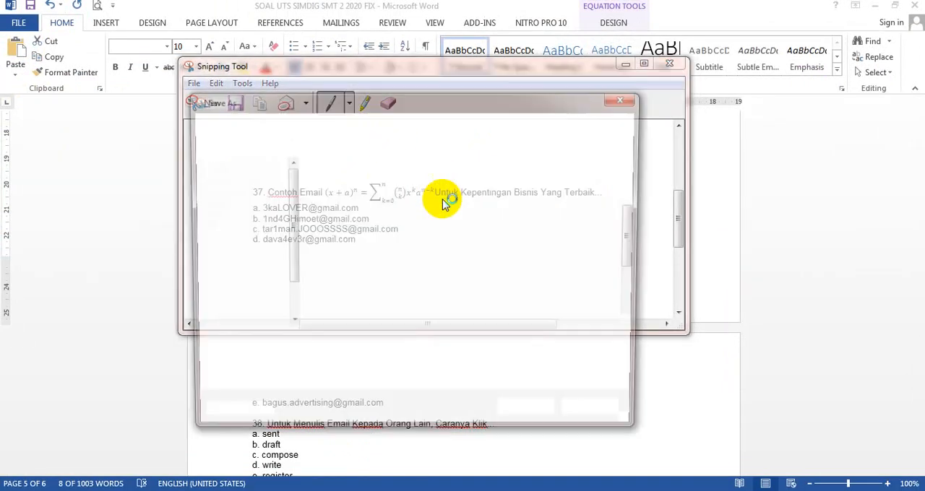
drag(638, 237, 646, 316)
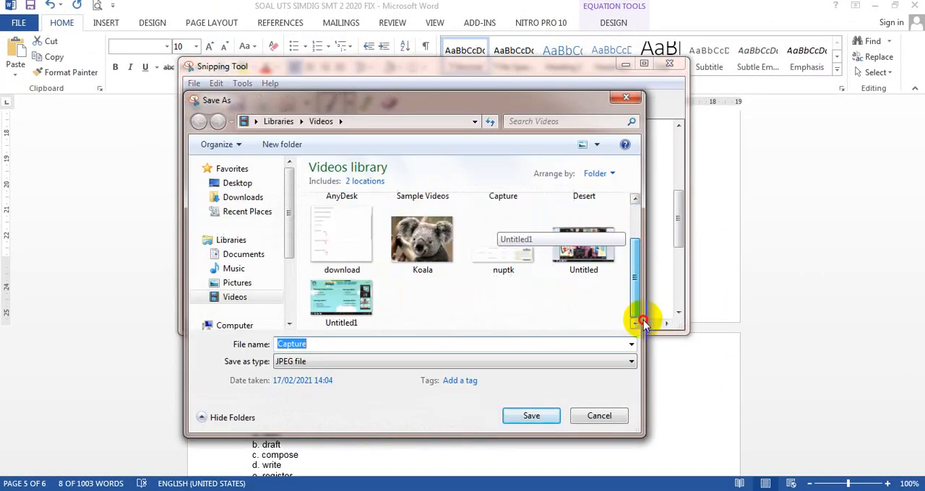
text(soal)
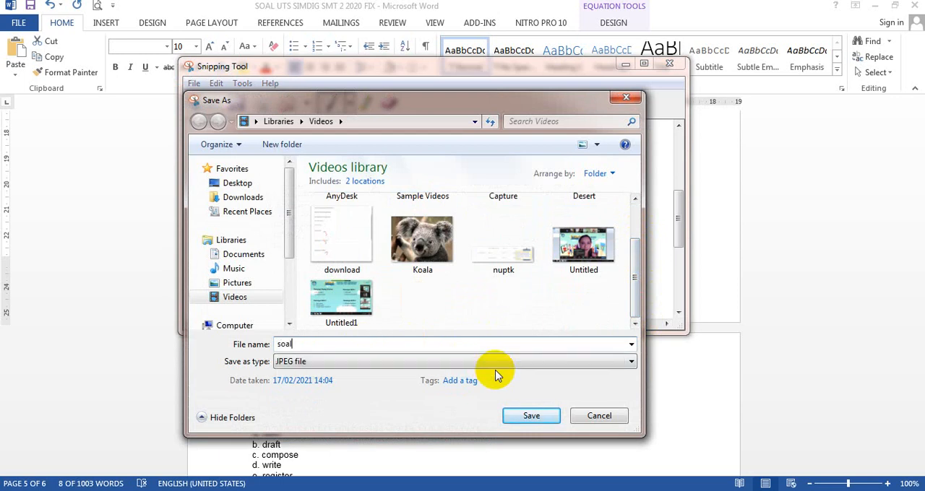
key(Return)
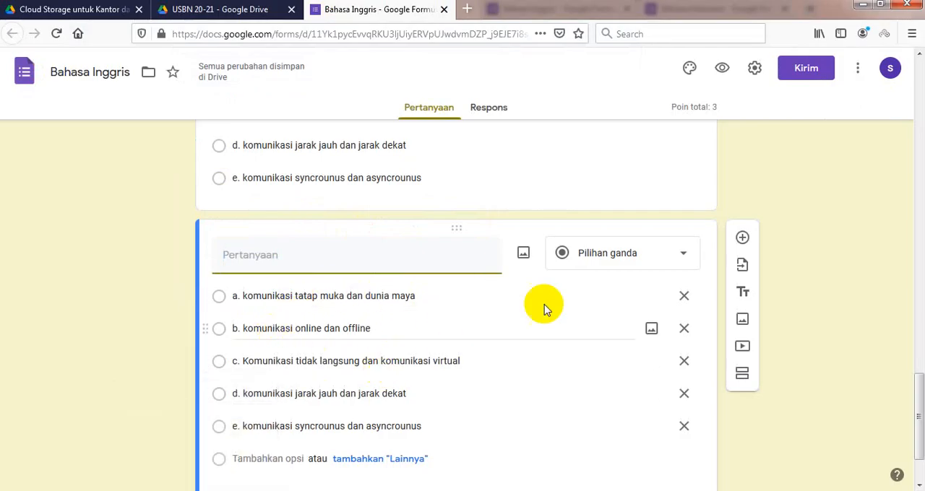
Step: Insert the "soal" image from the Videos library into the empty multiple-choice question
click(524, 256)
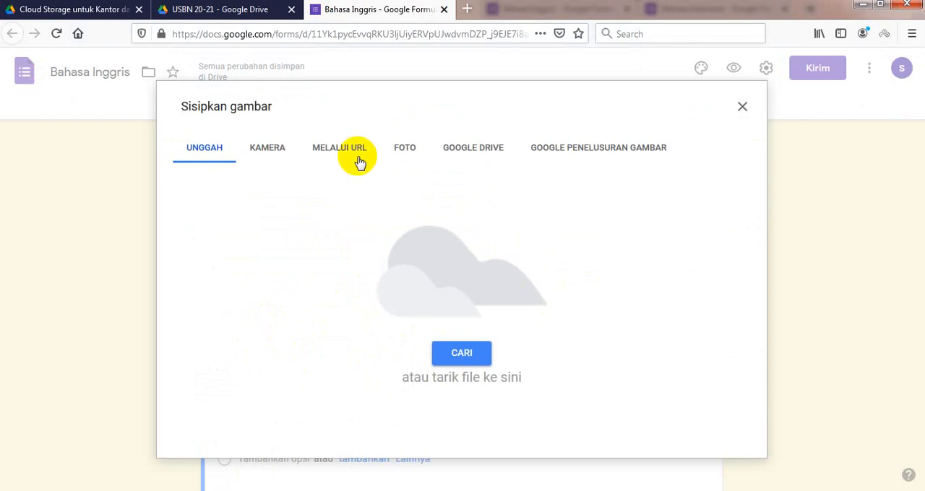
click(406, 149)
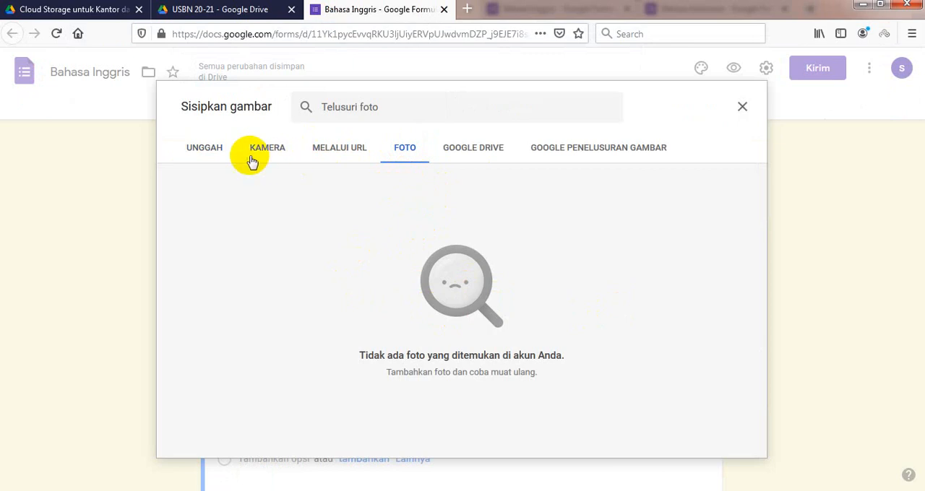
click(210, 150)
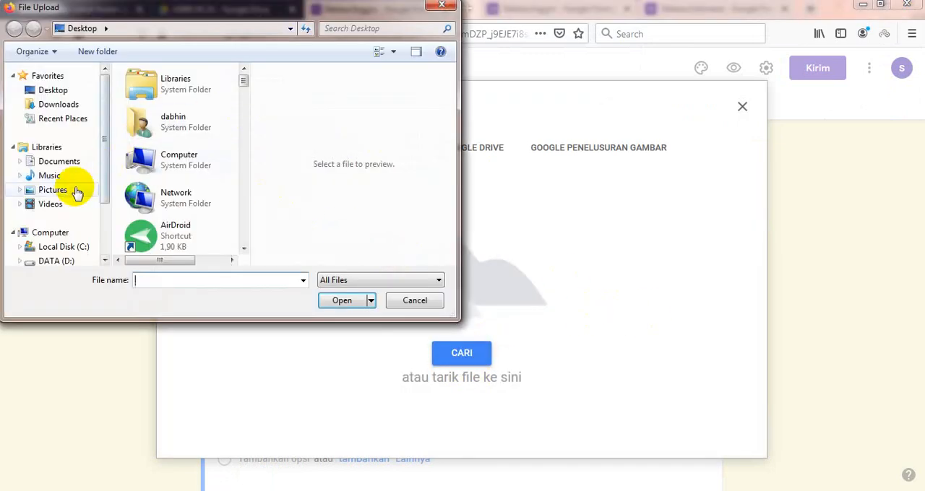
click(43, 205)
scroll(206, 202, down, 3)
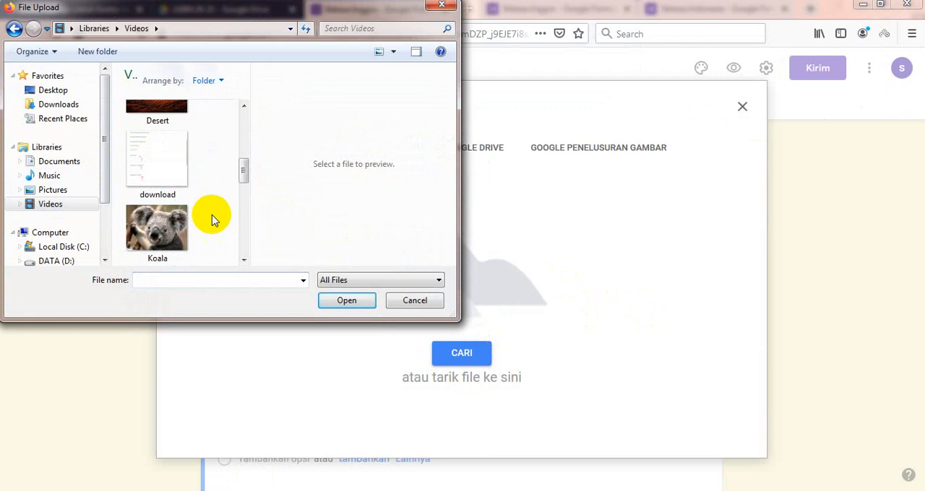
scroll(210, 211, down, 3)
scroll(192, 235, up, 2)
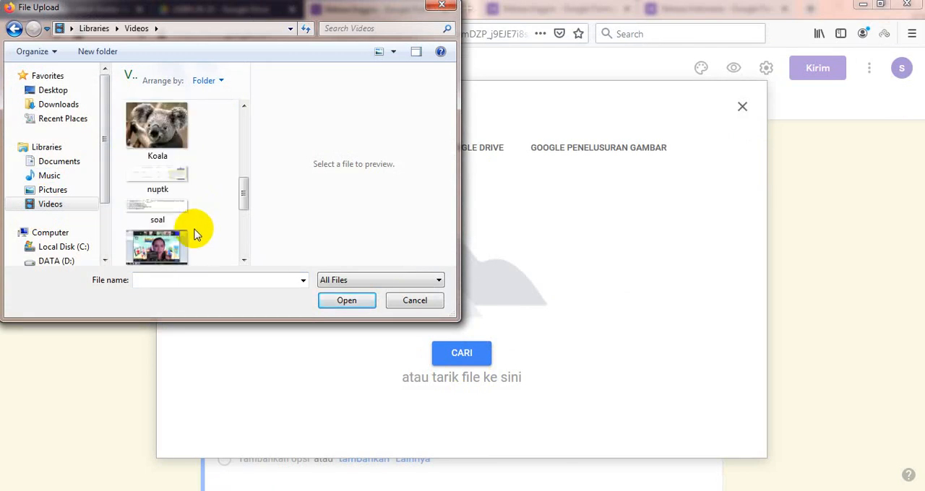
click(168, 213)
click(354, 303)
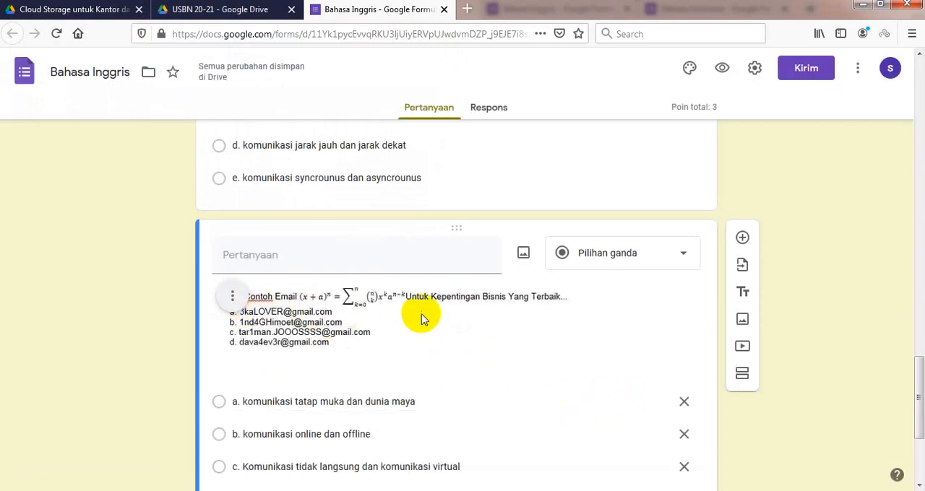
Step: Try "Jawablah dengan benar" as the question text above the image, and clear it
scroll(318, 302, down, 1)
click(249, 181)
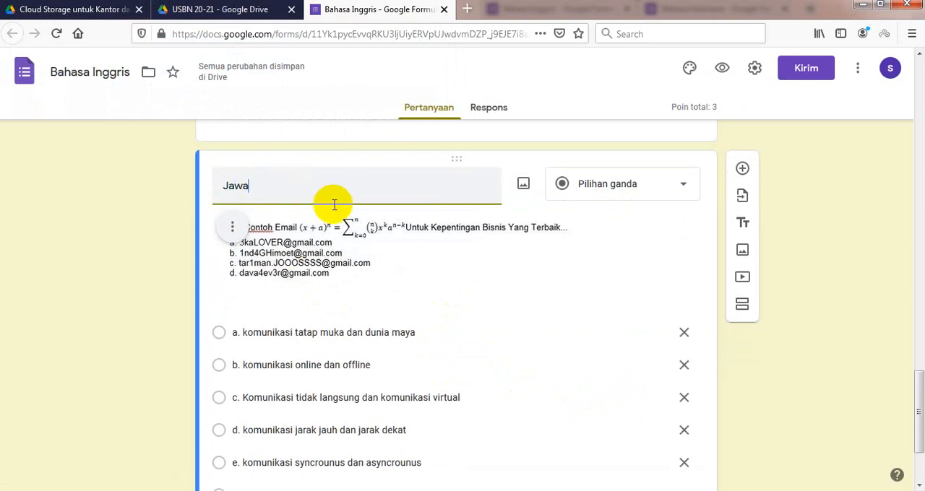
text(Jawablah dengan benar)
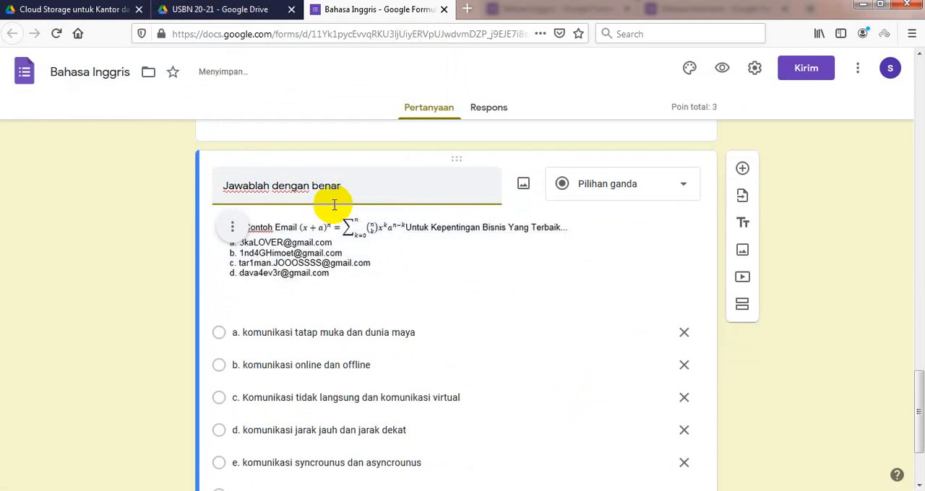
key(ctrl+a)
key(BackSpace)
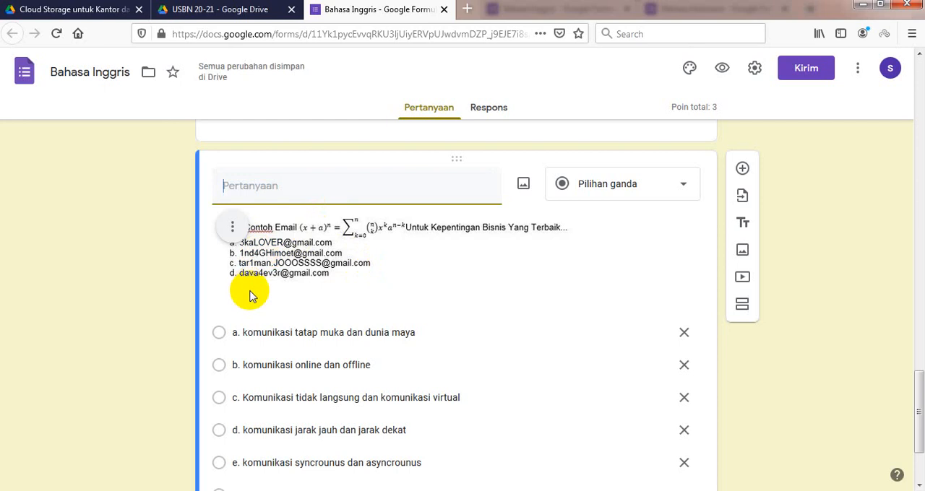
Step: Delete the copied answer options a to d from the image question, keeping only option e
scroll(313, 305, down, 2)
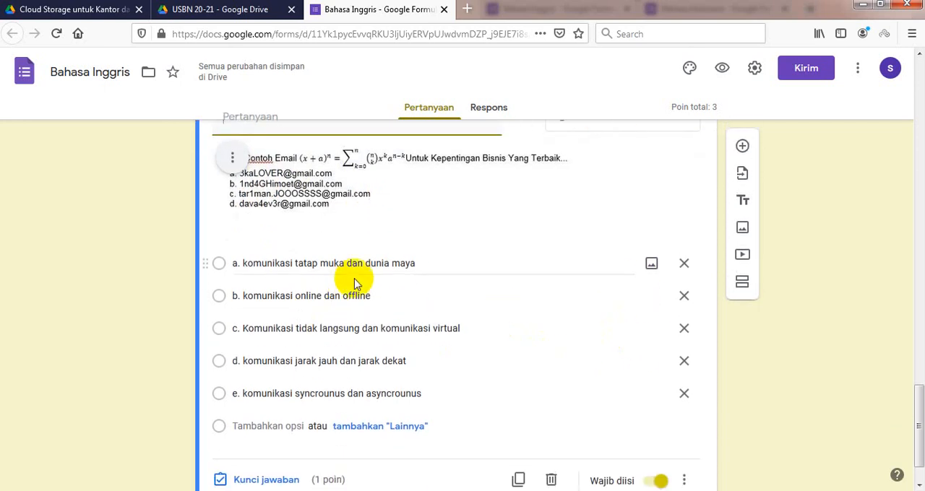
click(683, 268)
click(682, 268)
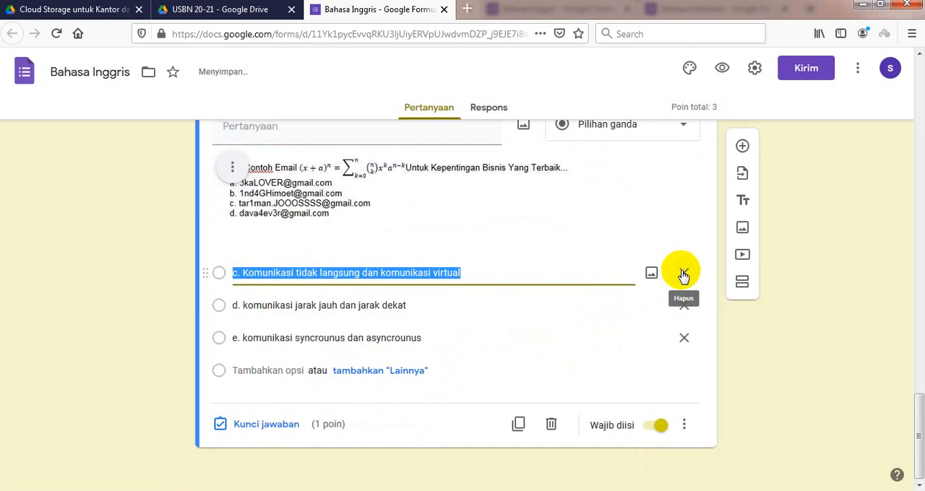
click(682, 270)
click(685, 305)
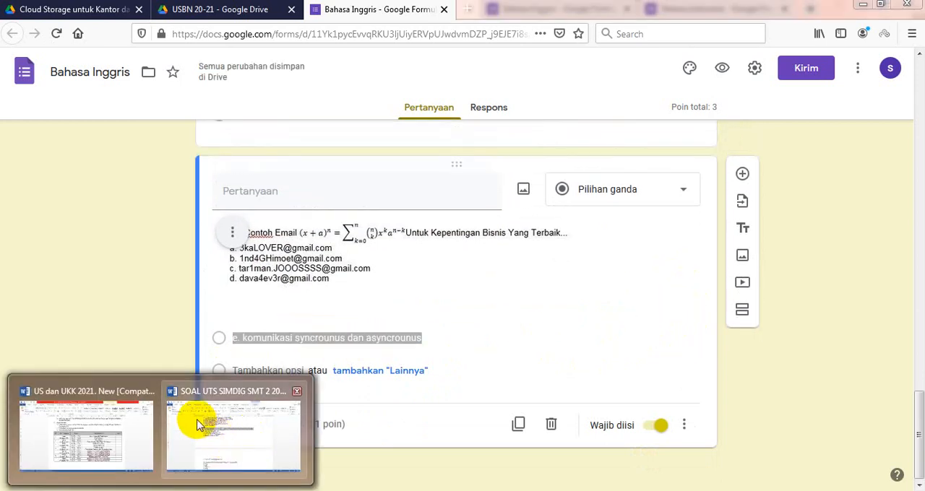
Step: Check question 37's answer options in the Word document SOAL UTS SIMDIG SMT 2 2020 FIX, and return to the form in Firefox
click(244, 430)
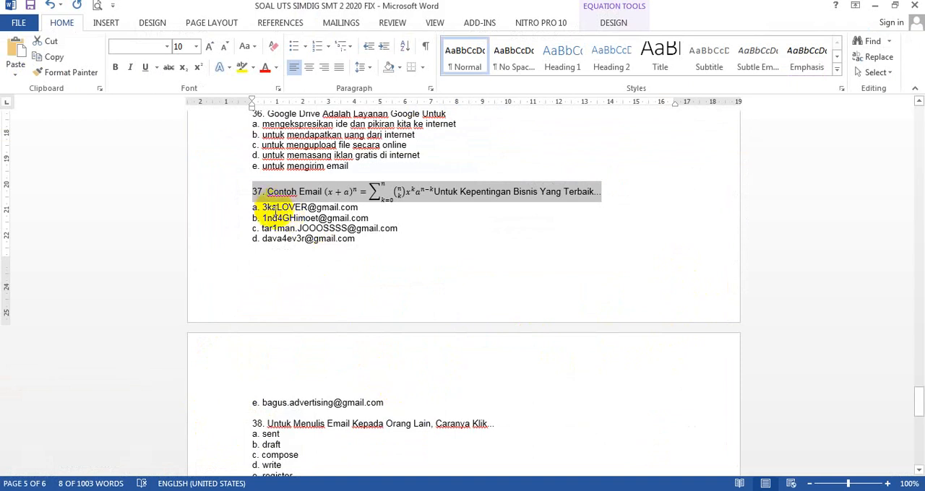
drag(263, 208, 339, 237)
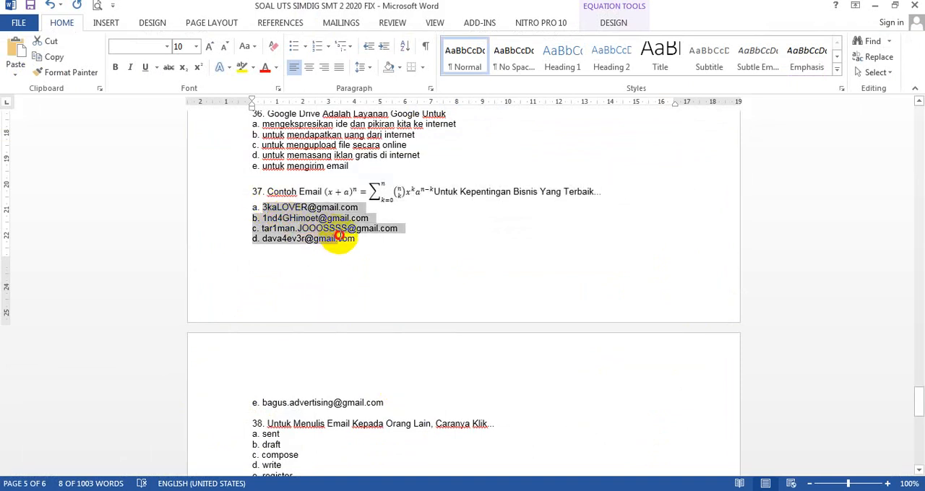
click(357, 242)
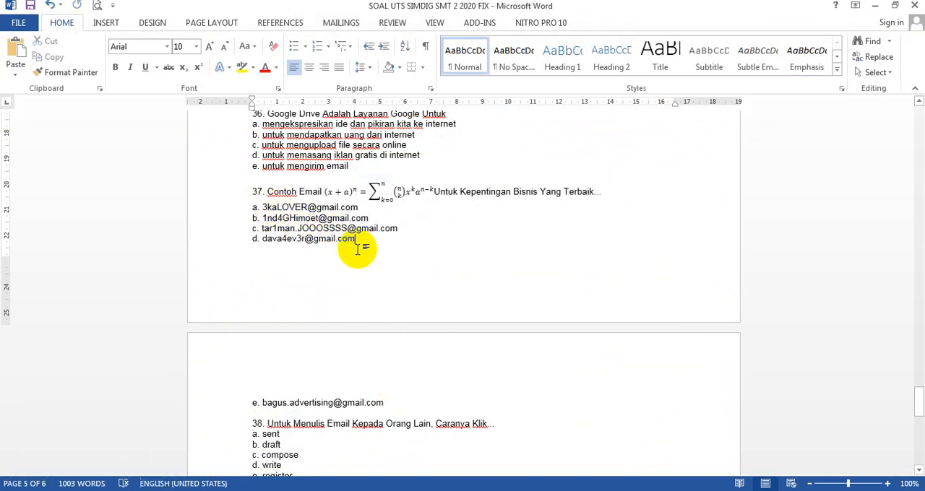
click(161, 490)
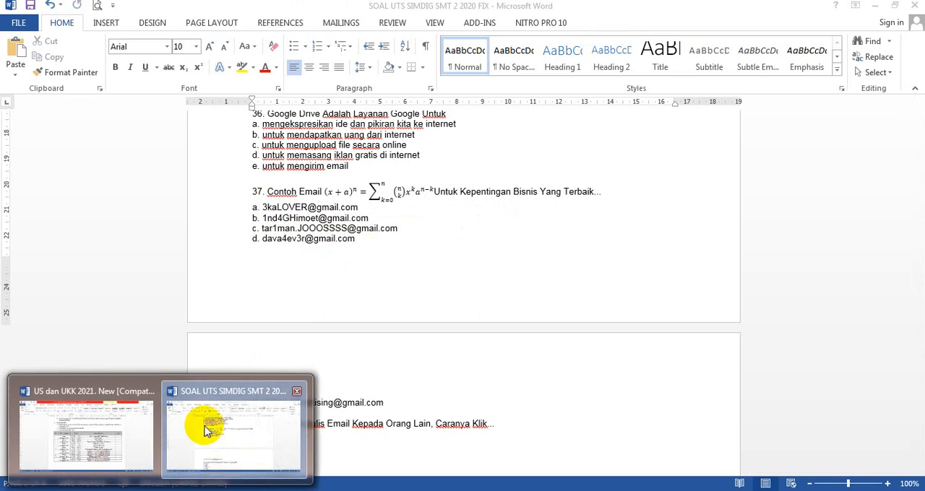
click(109, 489)
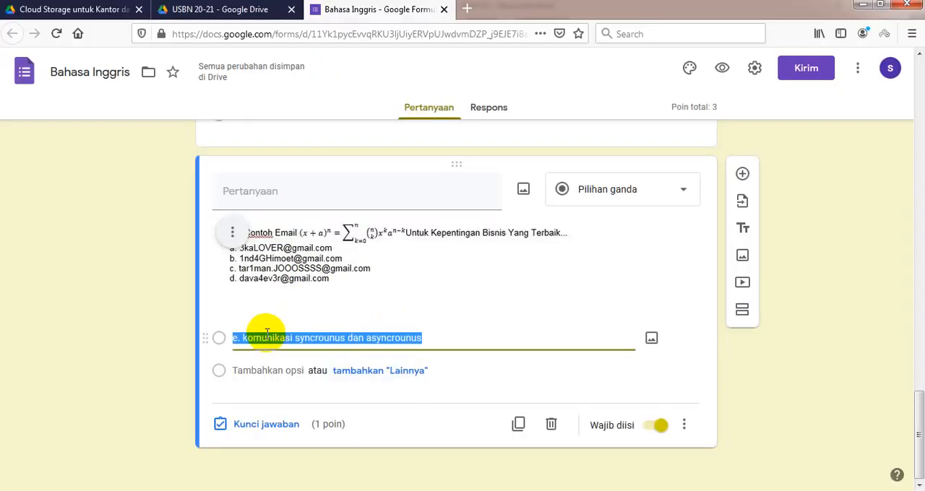
Step: Replace the remaining option's text with A, and add the options B, C and D
text(A)
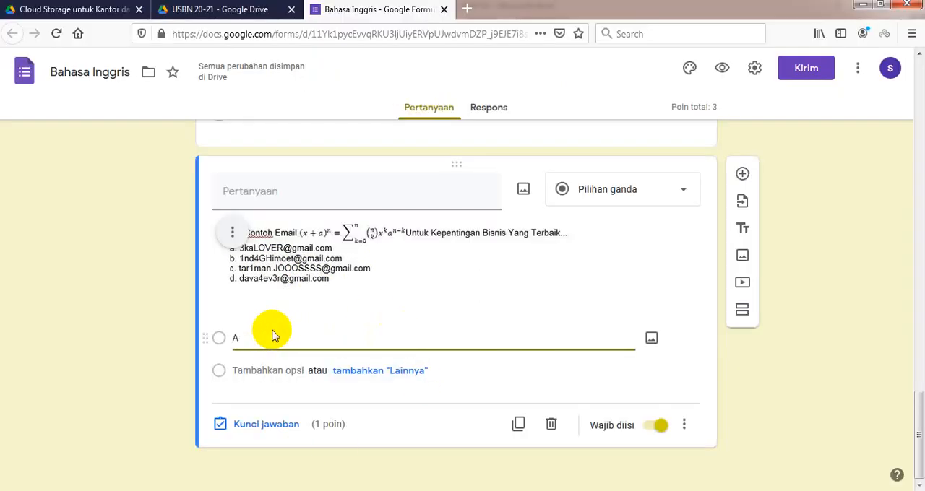
click(258, 371)
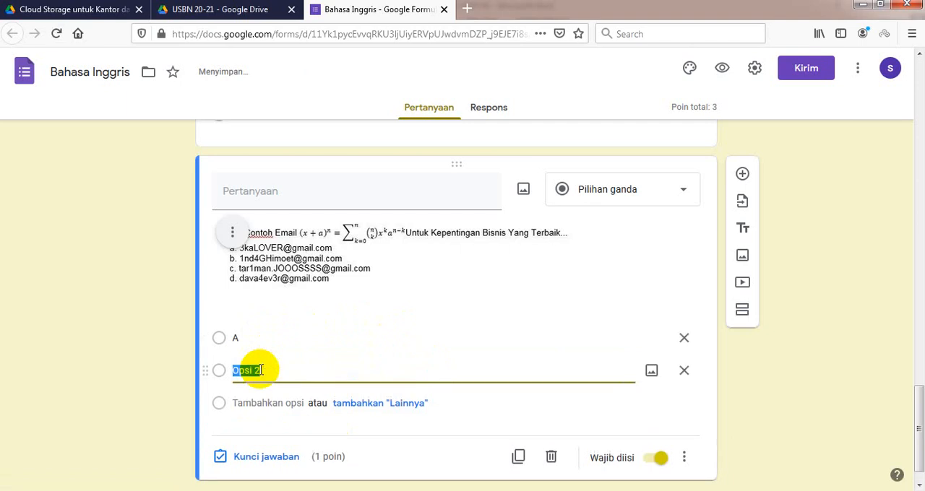
text(B)
click(250, 403)
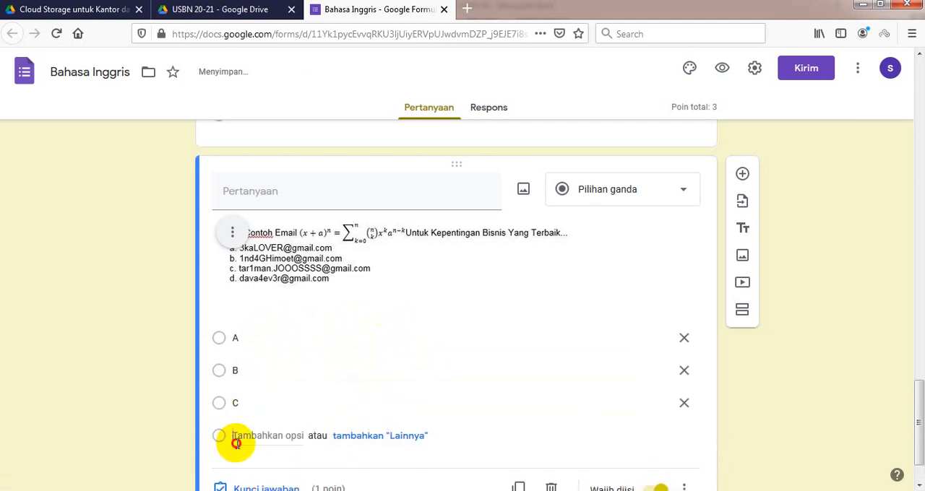
click(239, 438)
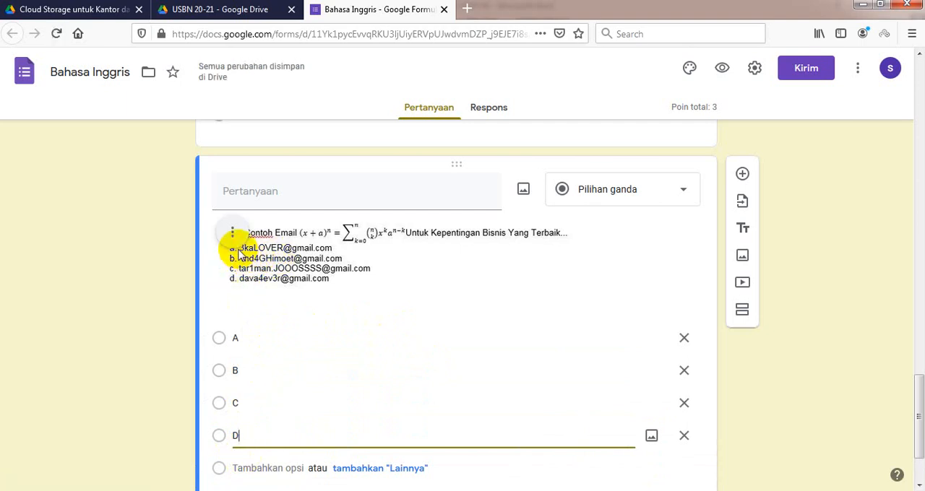
click(108, 368)
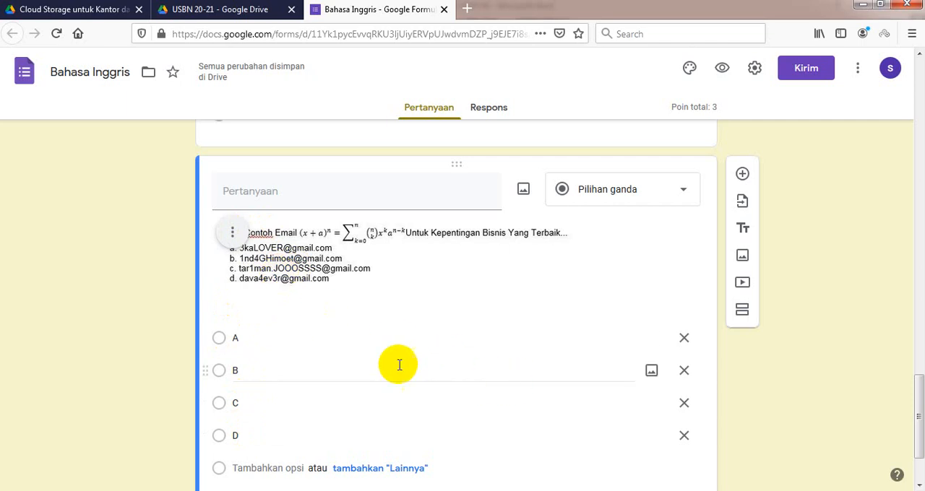
Step: Set B as the correct answer in the image question's answer key
scroll(383, 331, down, 3)
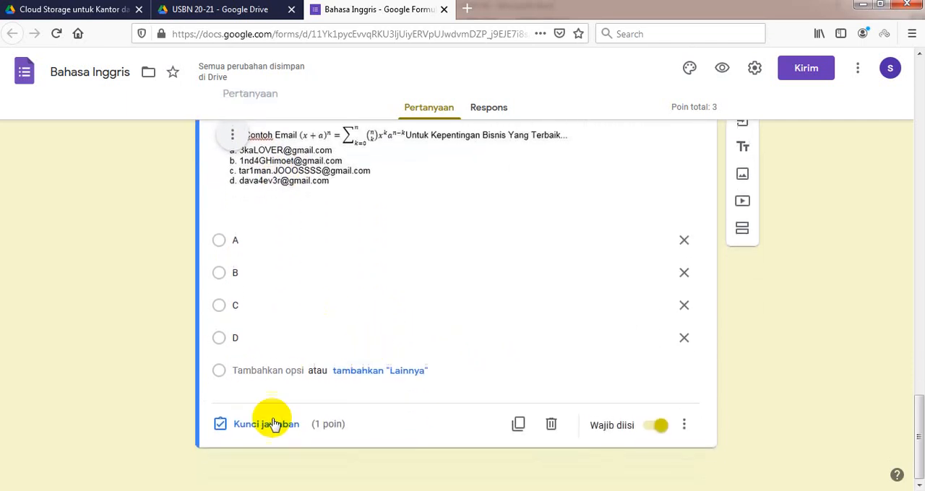
click(256, 429)
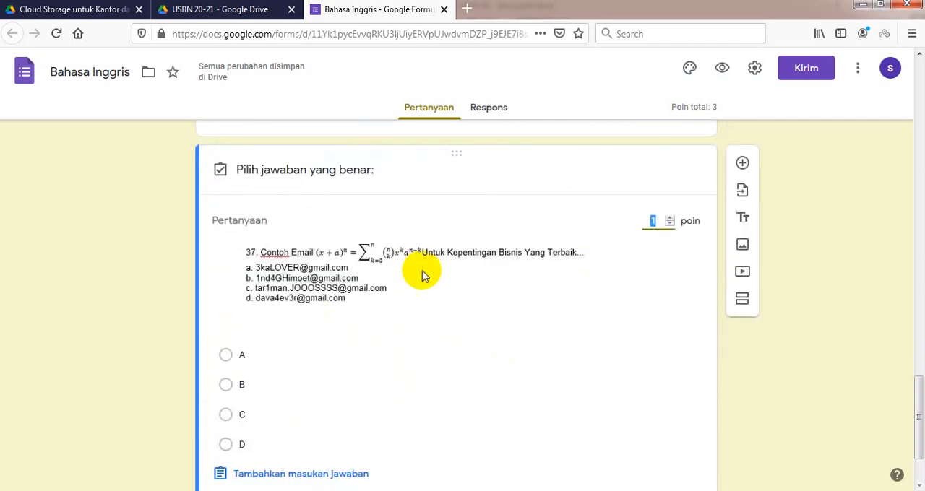
scroll(320, 301, down, 2)
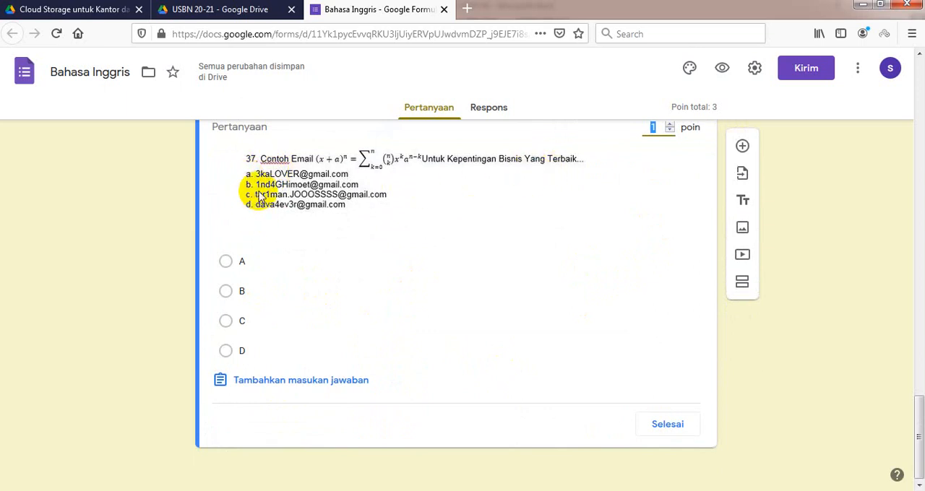
click(246, 293)
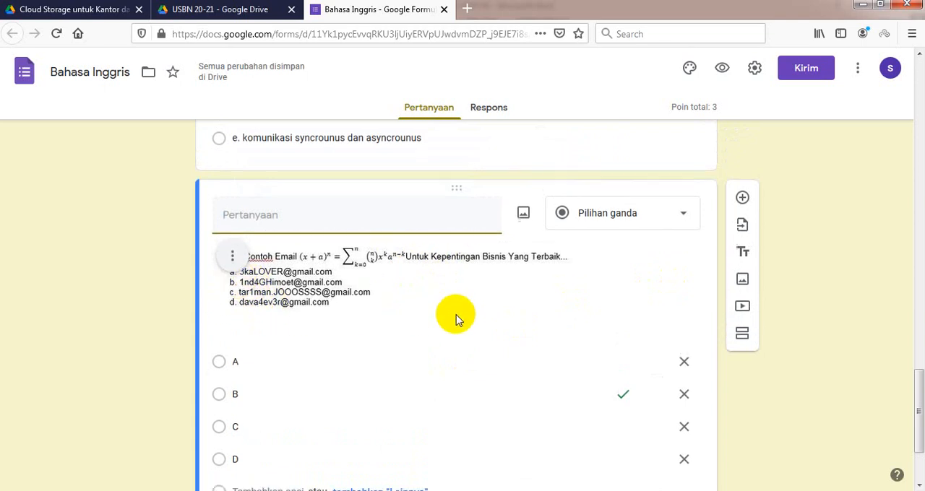
scroll(455, 322, down, 3)
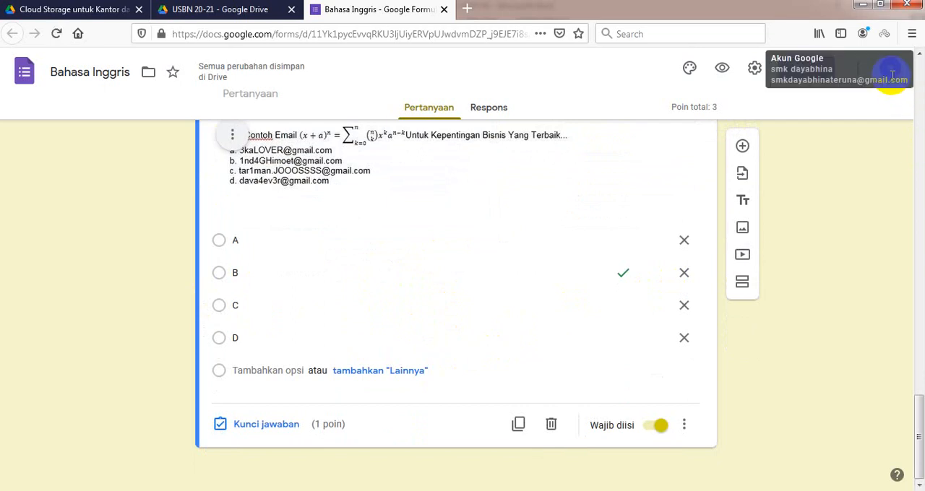
scroll(523, 266, up, 5)
scroll(426, 280, down, 2)
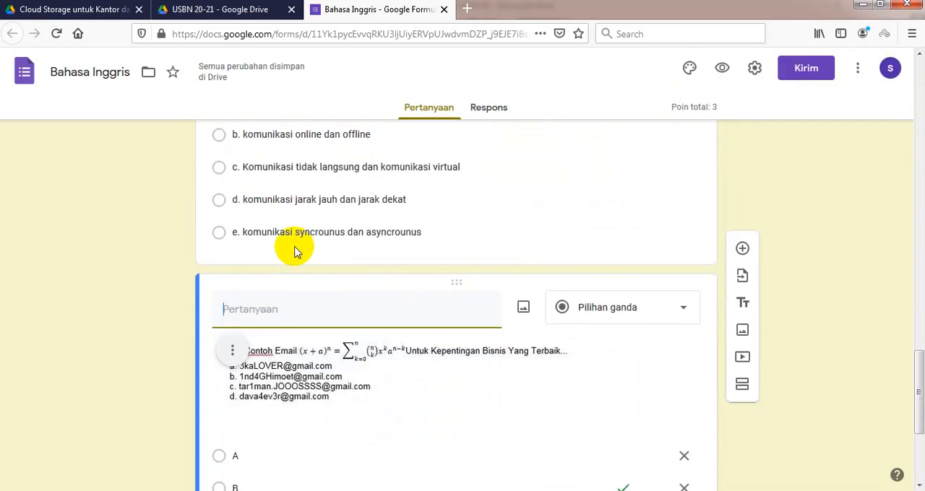
scroll(294, 251, down, 3)
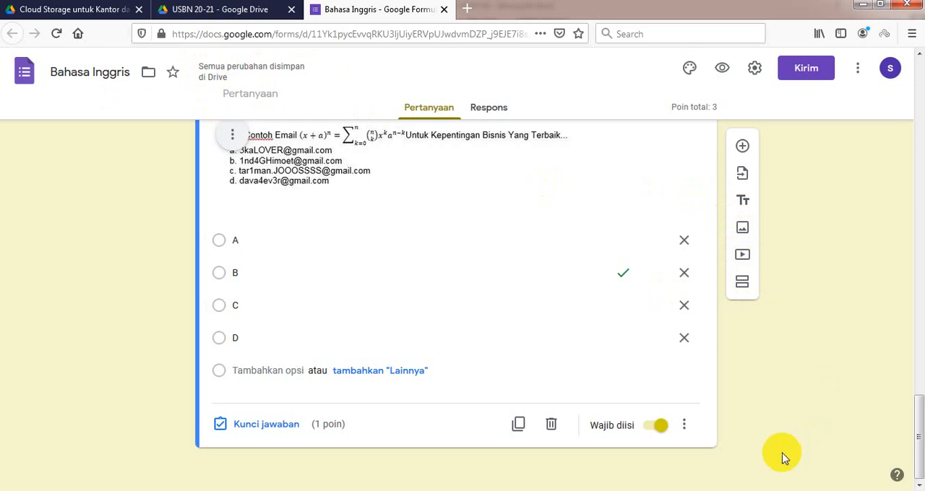
click(778, 490)
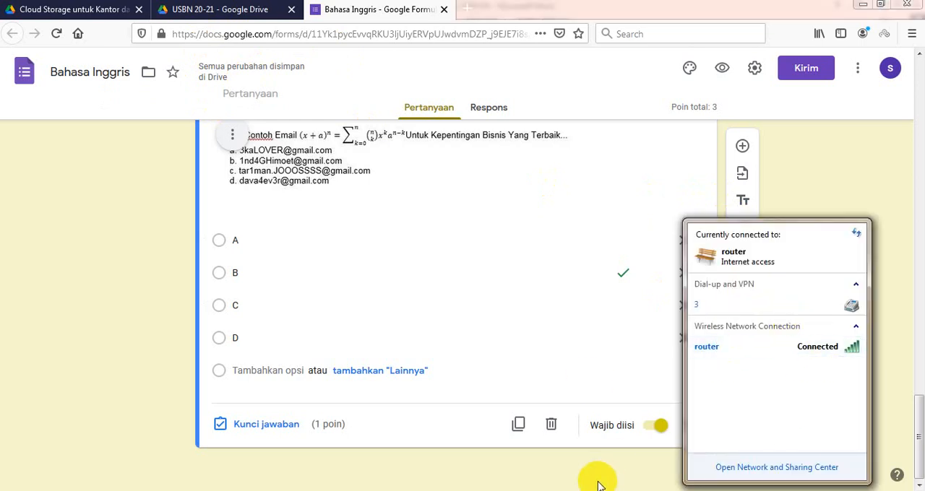
click(641, 479)
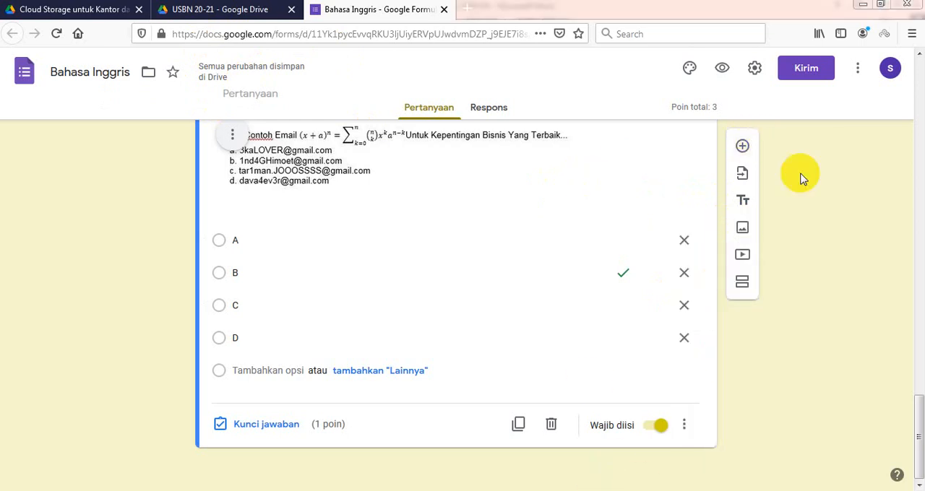
Step: Sign out of the Google account in Firefox, and open the Bahasa Inggris form from the USBN 20-21 Drive folder in Chrome
click(888, 72)
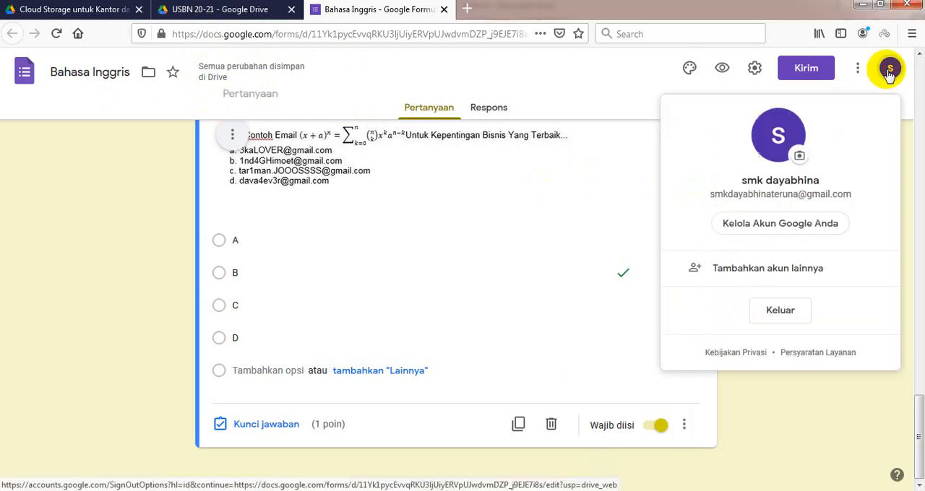
click(781, 311)
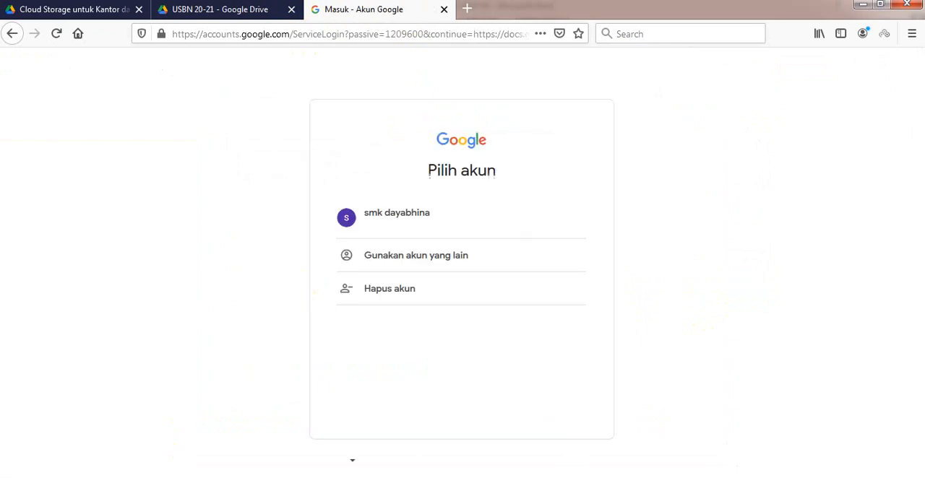
click(76, 490)
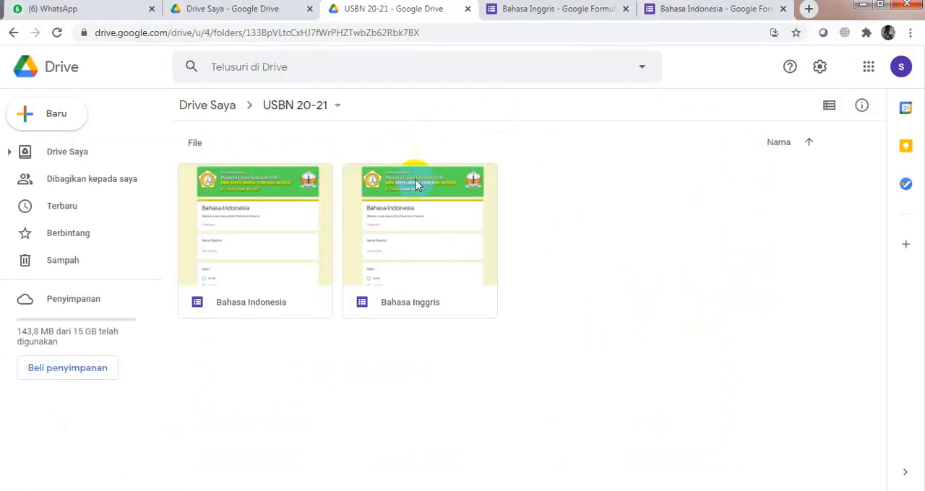
double_click(427, 259)
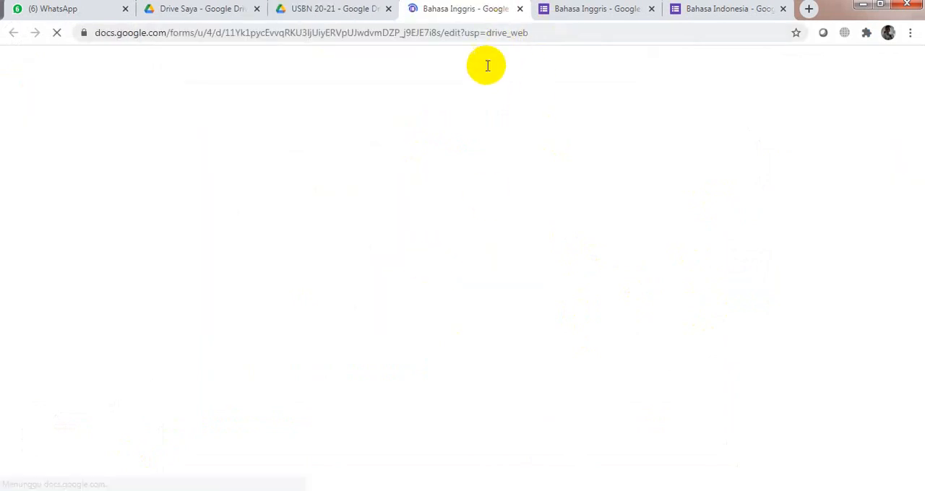
Step: Review the questions in the Bahasa Inggris form down to the equation image question with options A to D
scroll(483, 245, down, 15)
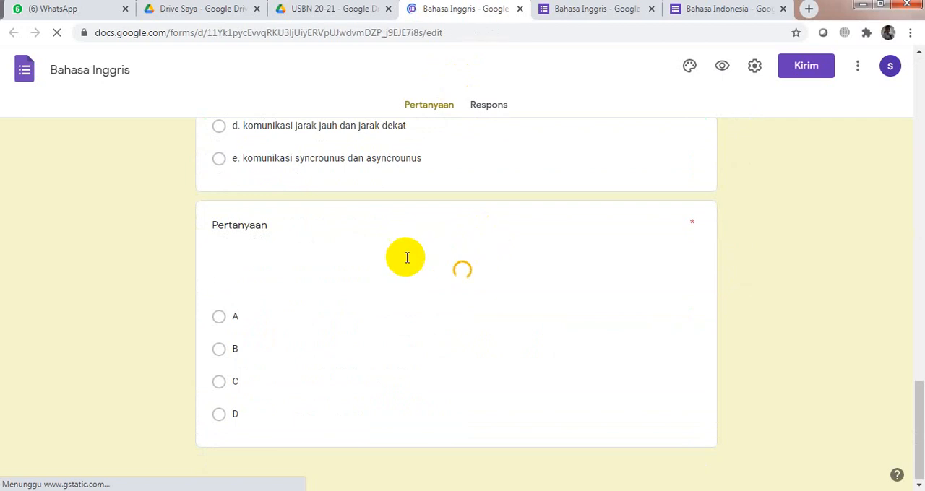
scroll(376, 286, up, 12)
scroll(358, 299, down, 3)
scroll(359, 293, up, 1)
scroll(361, 289, down, 1)
scroll(364, 286, down, 11)
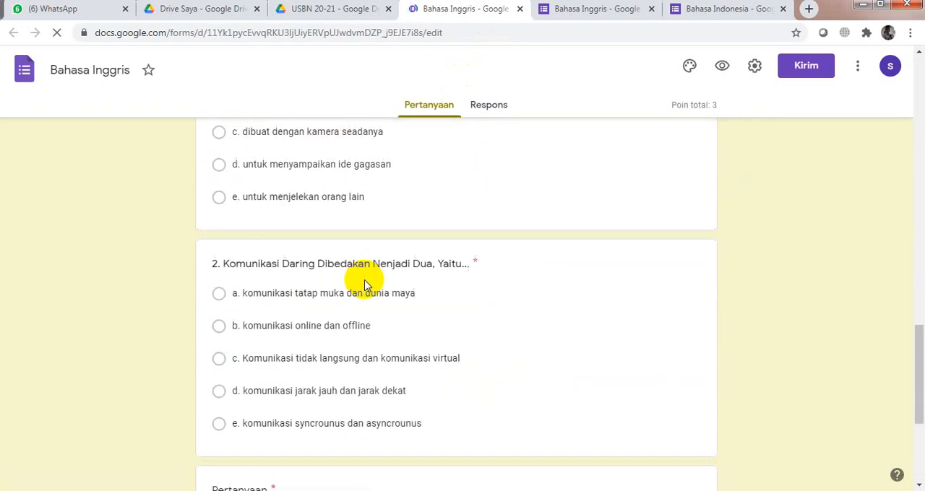
scroll(370, 275, down, 1)
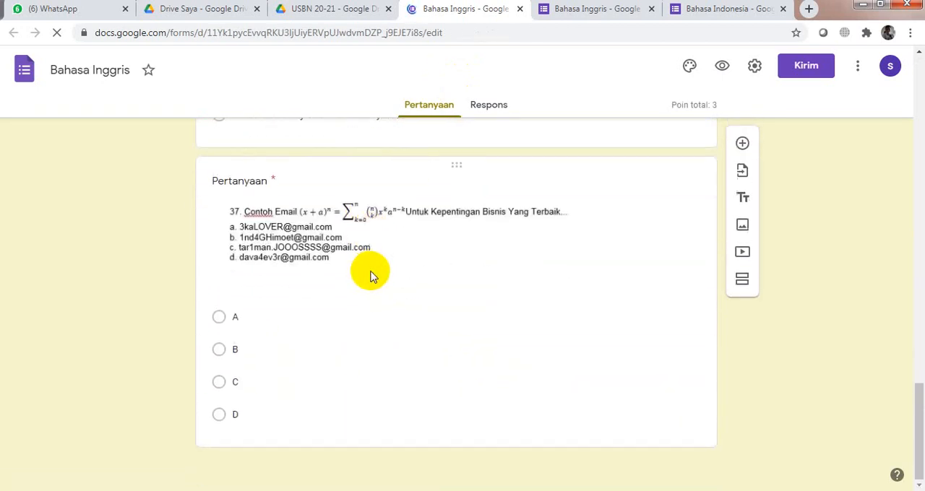
scroll(372, 275, up, 20)
scroll(369, 271, up, 5)
scroll(374, 276, down, 5)
scroll(332, 297, down, 20)
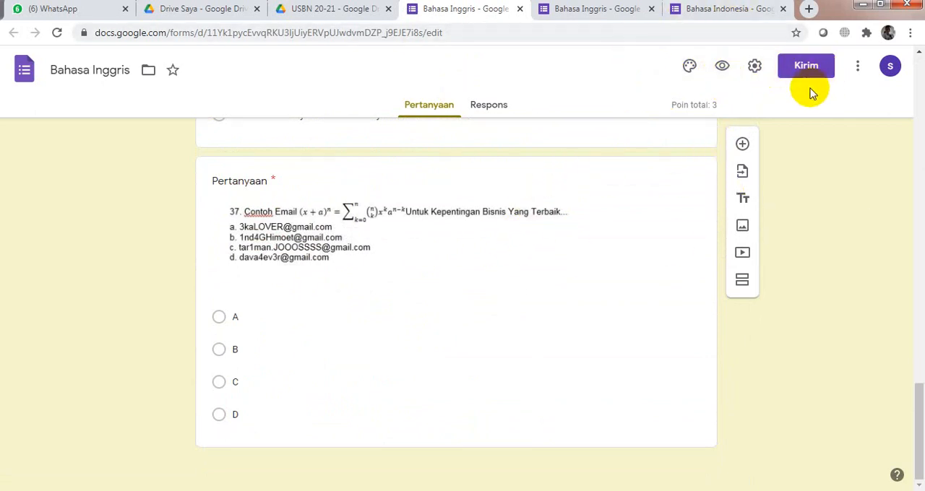
Step: Open the form's preview and look over the participant name, Kelas and Password fields
click(723, 68)
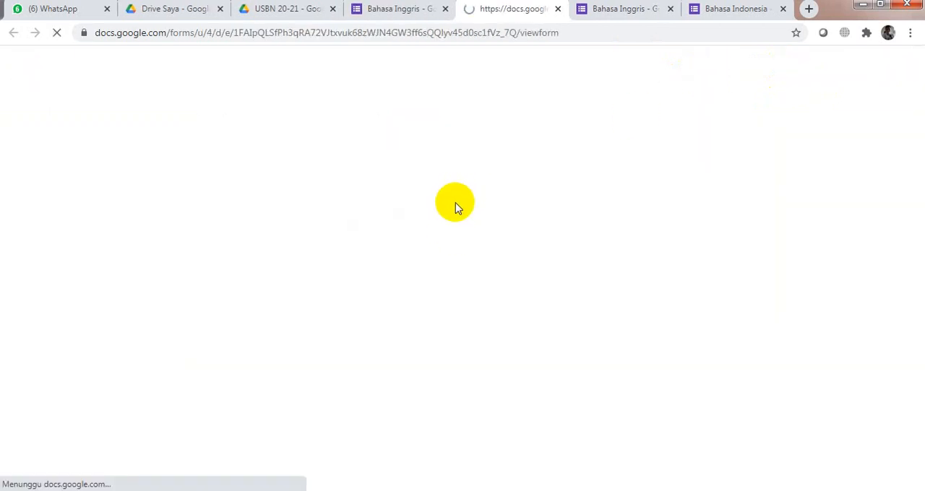
scroll(405, 289, down, 4)
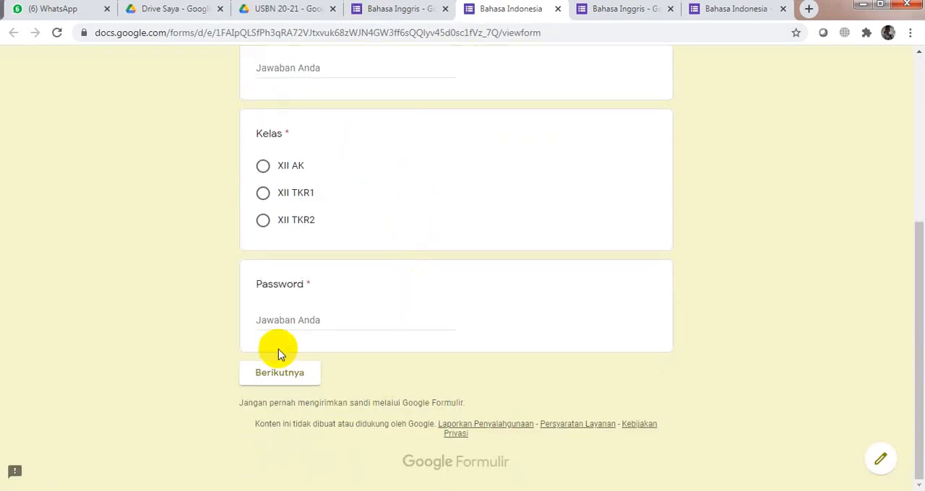
scroll(283, 325, up, 4)
scroll(318, 289, down, 4)
scroll(428, 230, up, 1)
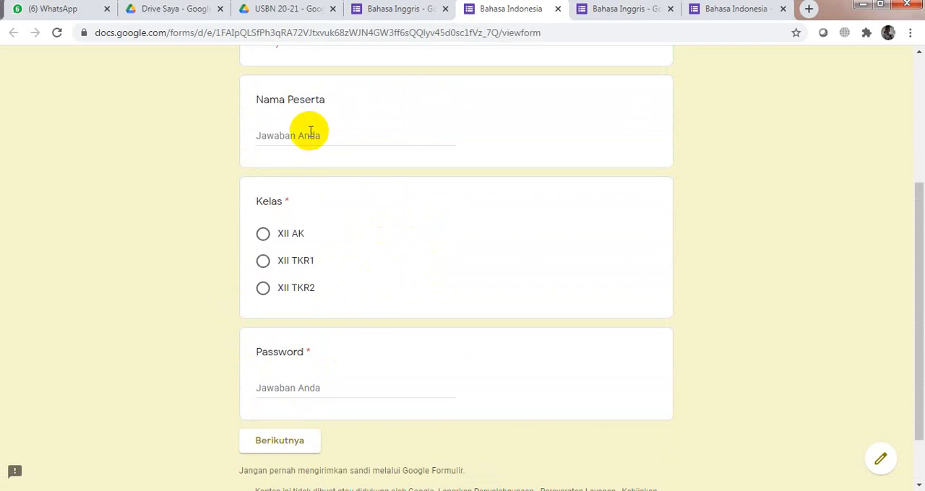
Step: Fill in the participant's name and password, choose class XII TKR2, and enter the exam token to continue to the questions
text(fafa)
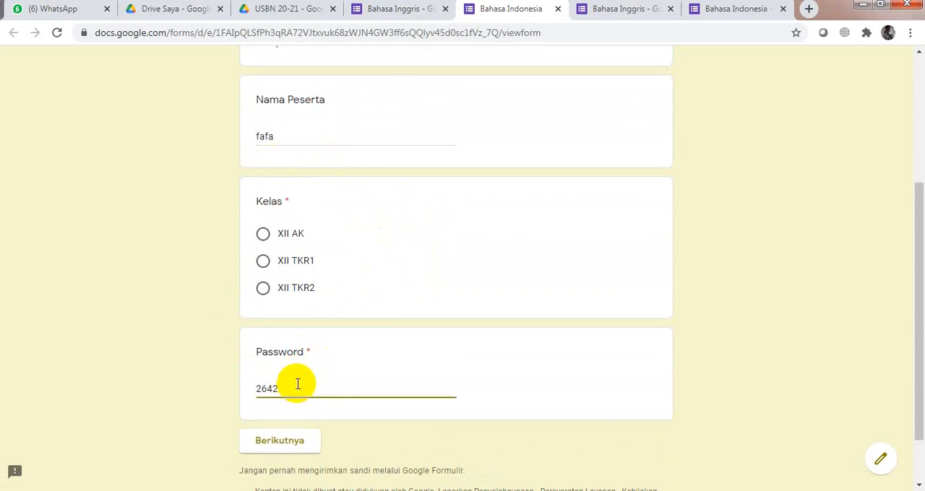
scroll(292, 411, down, 1)
click(292, 379)
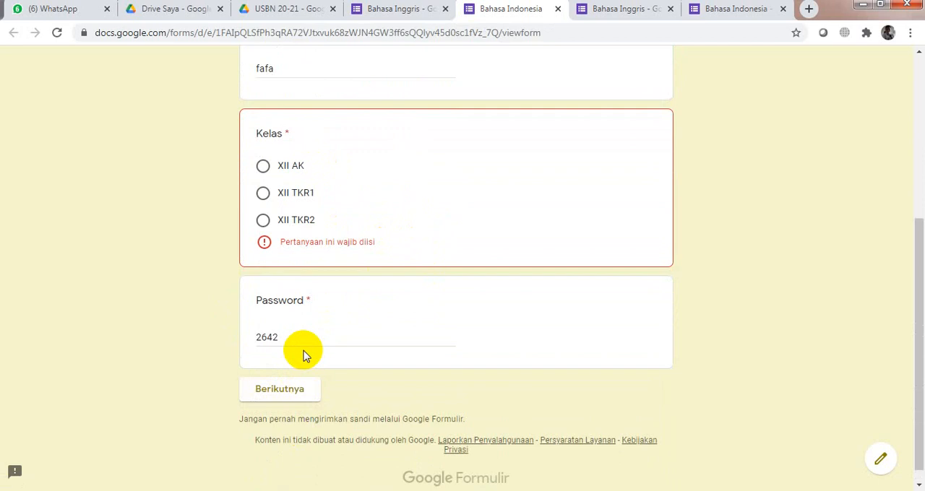
click(283, 218)
click(295, 379)
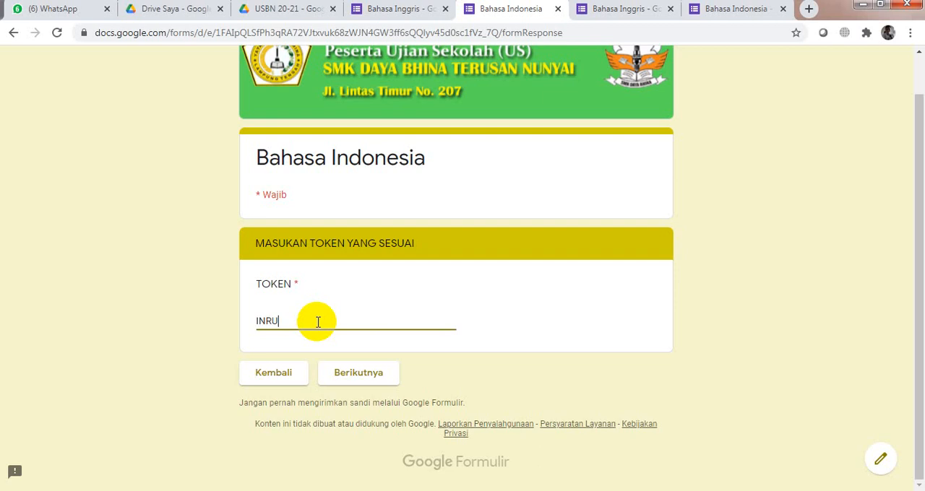
click(364, 374)
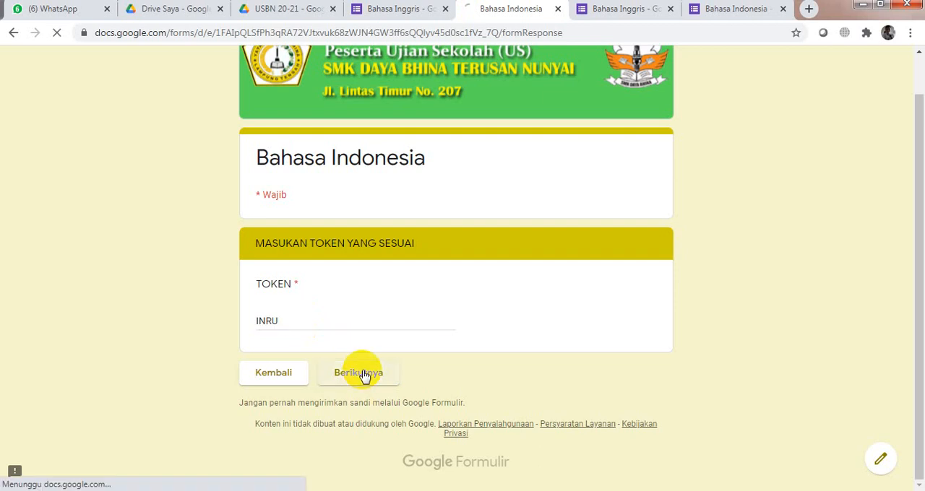
Step: Examine the previewed exam questions 1, 2 and 37, including the equation image and its answer options
scroll(706, 273, down, 4)
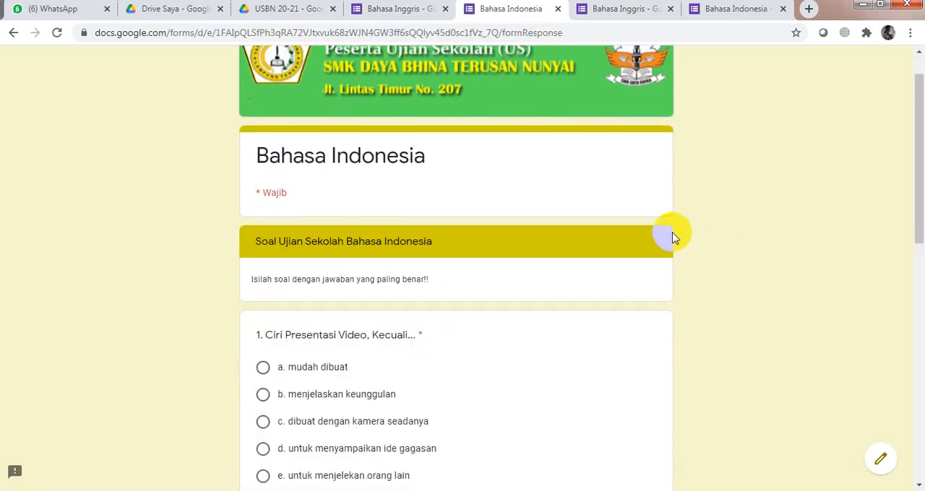
scroll(496, 263, up, 4)
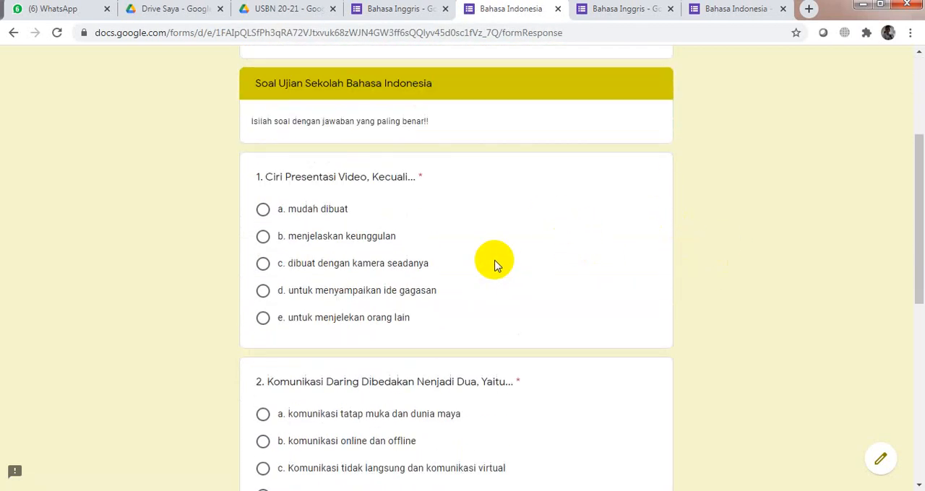
scroll(500, 265, down, 6)
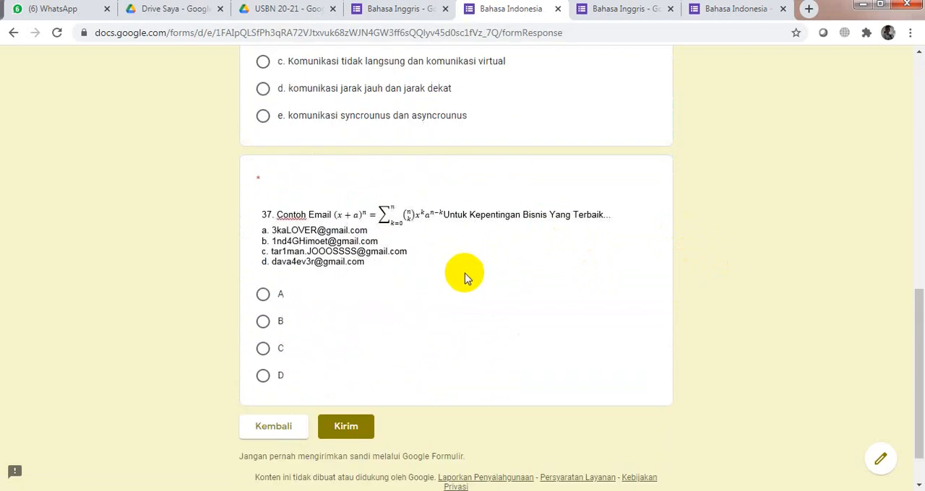
scroll(455, 188, up, 5)
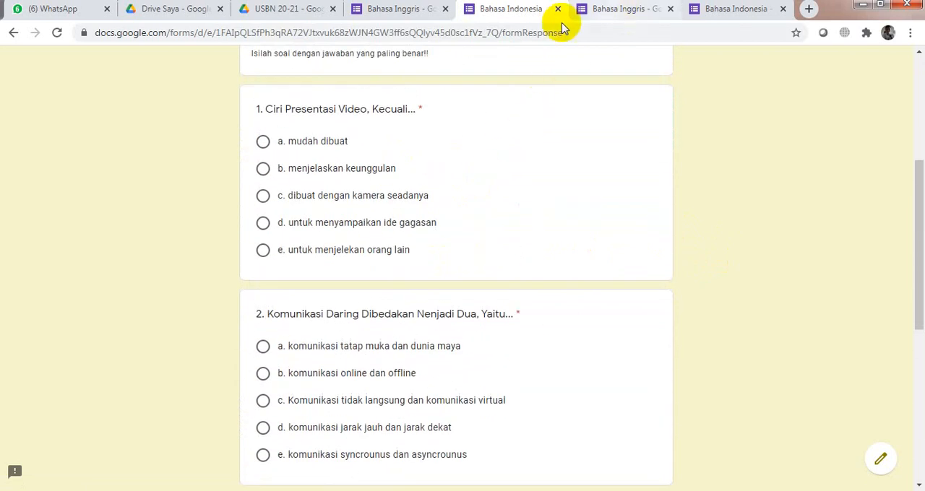
scroll(396, 234, down, 4)
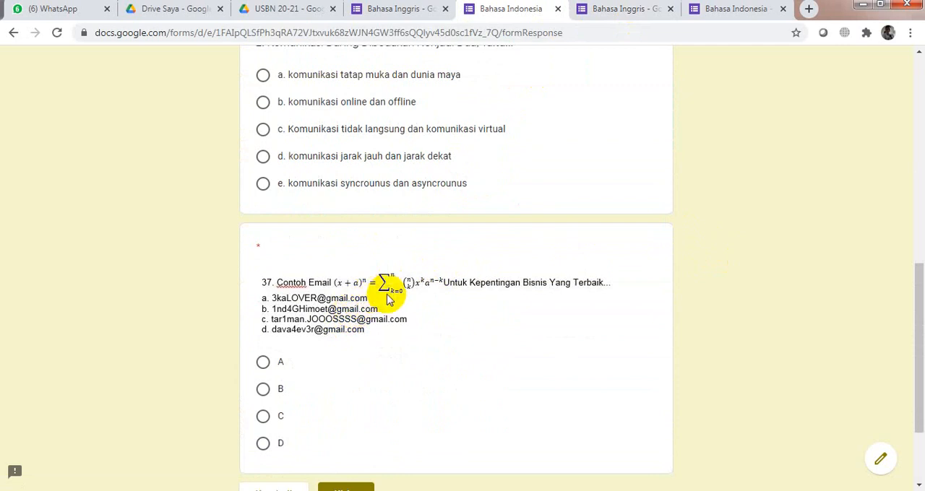
scroll(394, 299, down, 2)
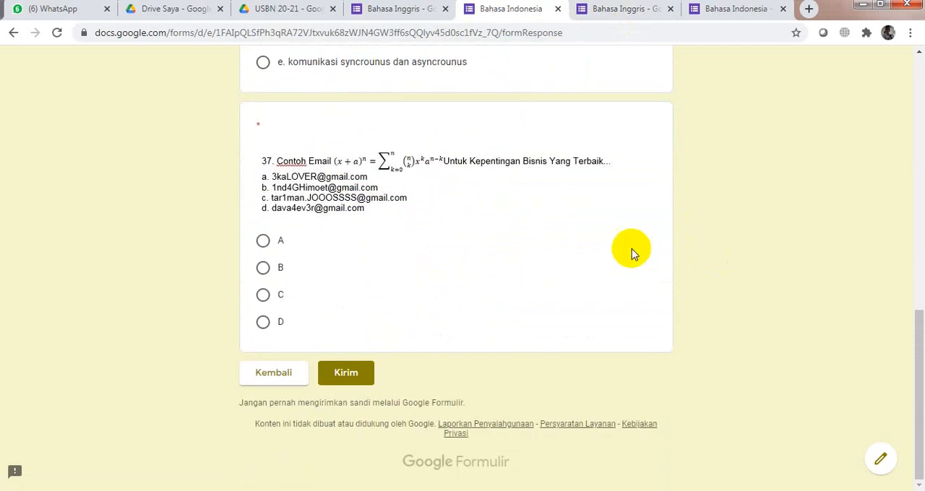
scroll(487, 265, up, 5)
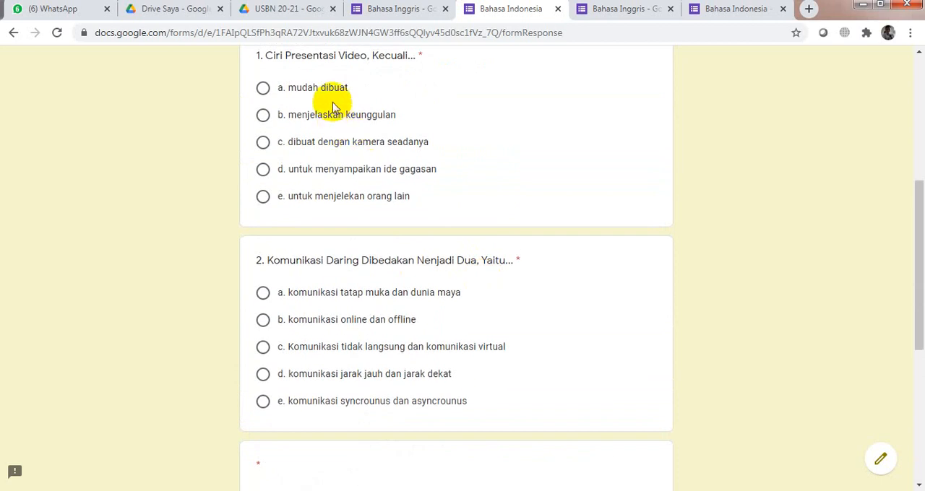
scroll(411, 210, down, 4)
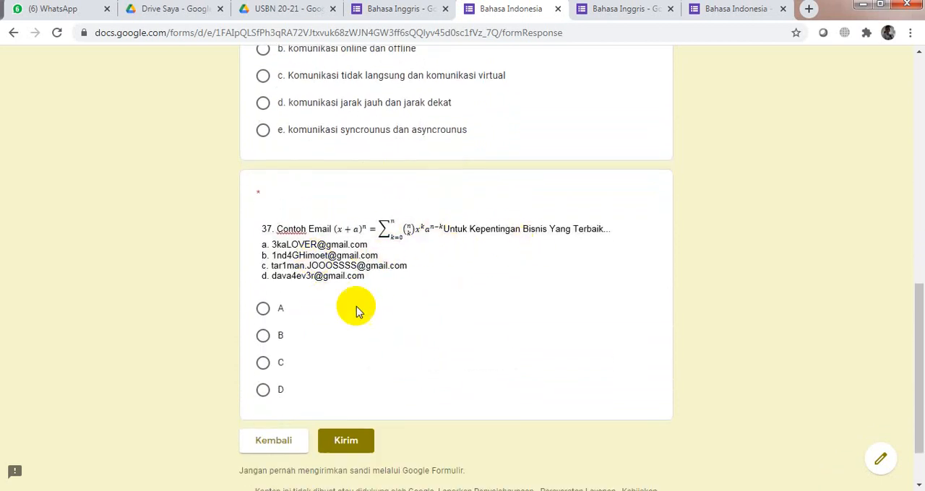
scroll(368, 315, down, 1)
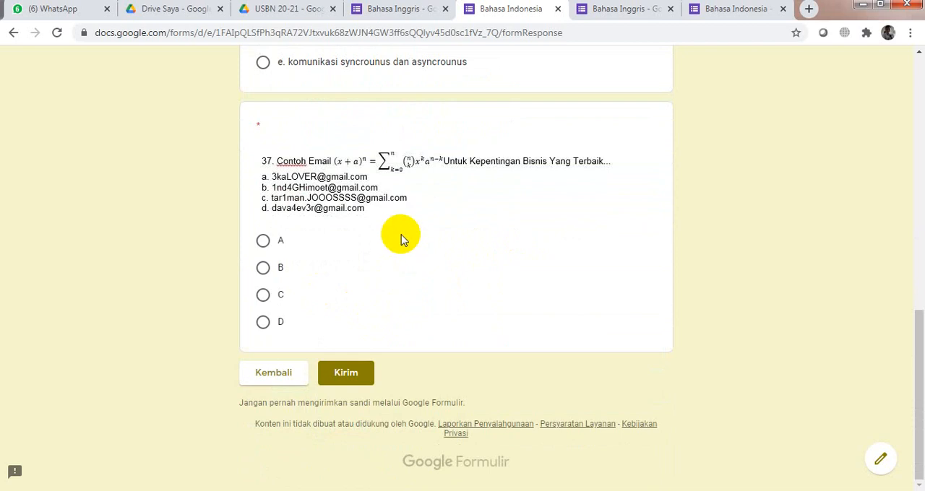
scroll(390, 224, up, 3)
scroll(352, 188, down, 3)
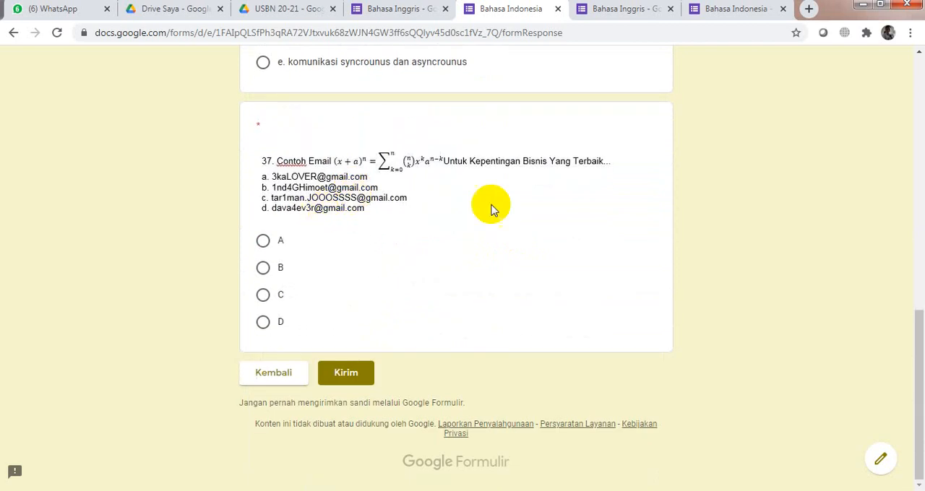
scroll(495, 224, up, 4)
scroll(358, 274, down, 3)
scroll(349, 300, down, 1)
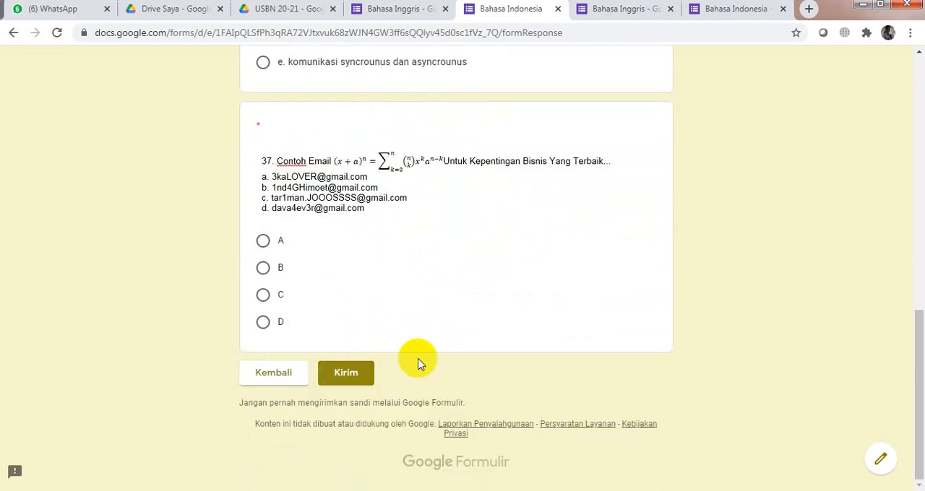